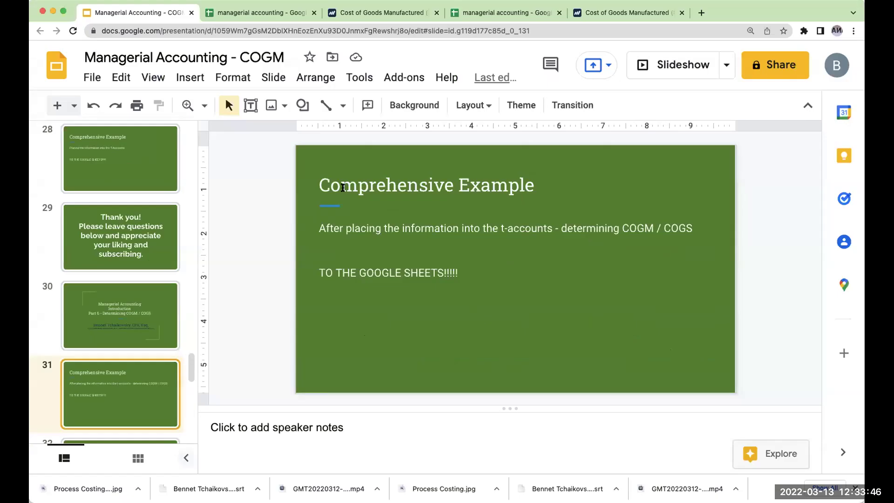
Step: Duplicate the SET UP walkthrough sheet in the managerial accounting spreadsheet
click(273, 12)
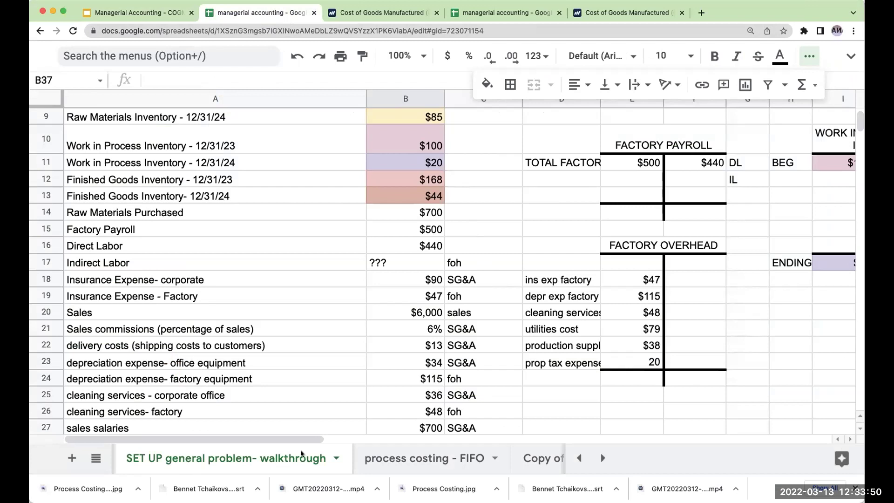
scroll(383, 344, up, 3)
scroll(381, 344, down, 3)
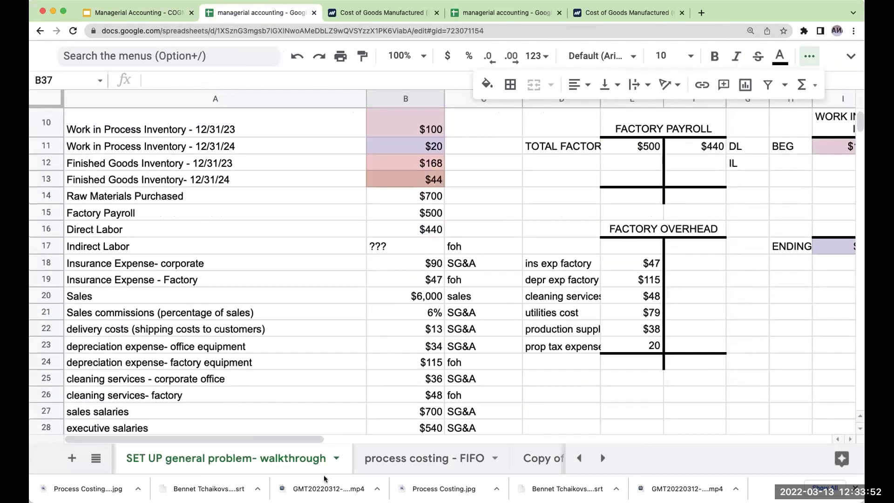
click(336, 458)
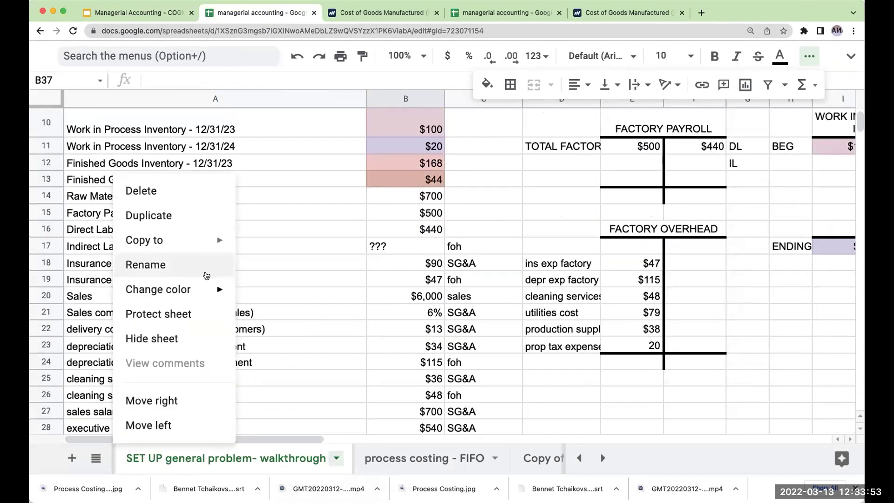
click(188, 224)
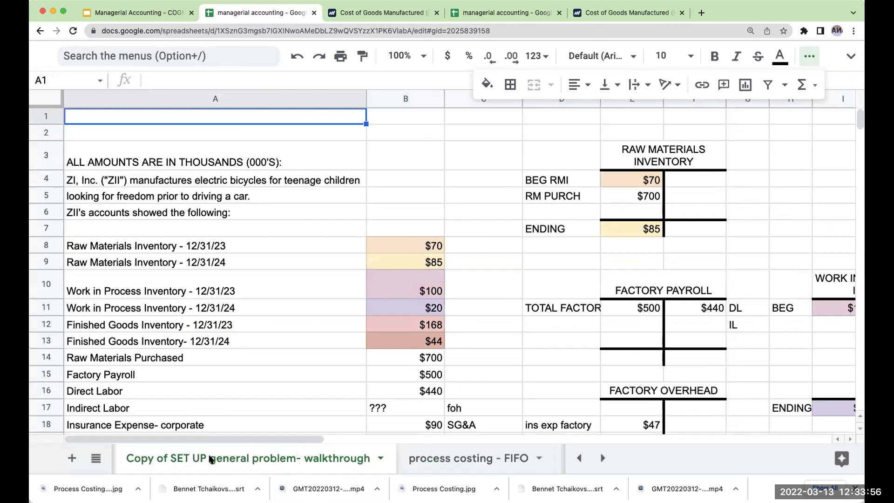
Step: Rename the copy so it reads 'COGM general problem- walkthrough'
double_click(210, 459)
drag(208, 459, 125, 461)
text(COGM)
click(539, 265)
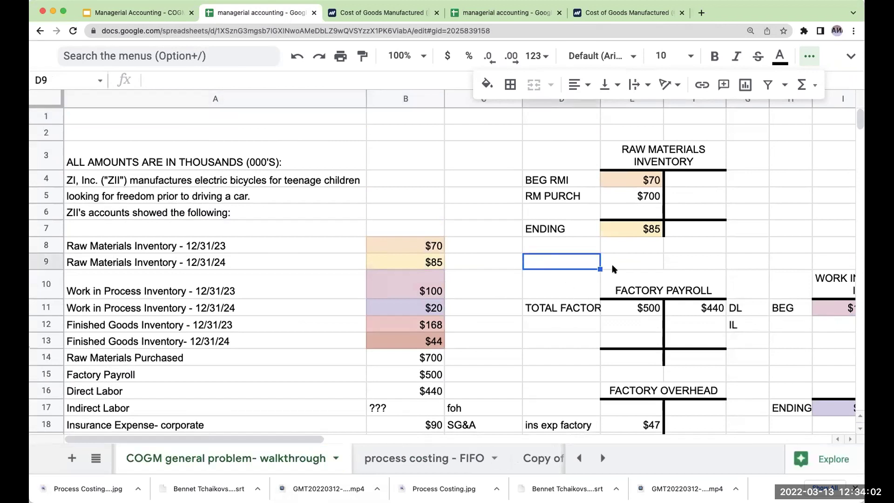
scroll(611, 265, down, 5)
scroll(609, 273, down, 5)
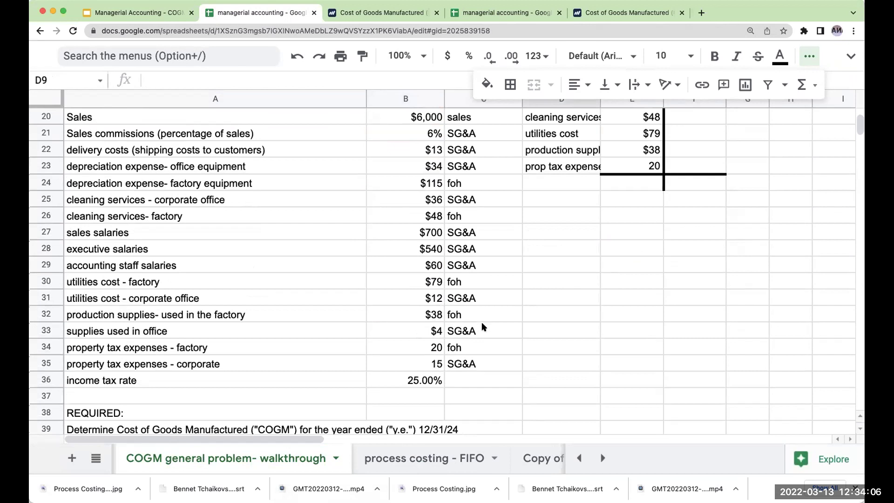
scroll(482, 324, up, 1)
scroll(482, 325, up, 4)
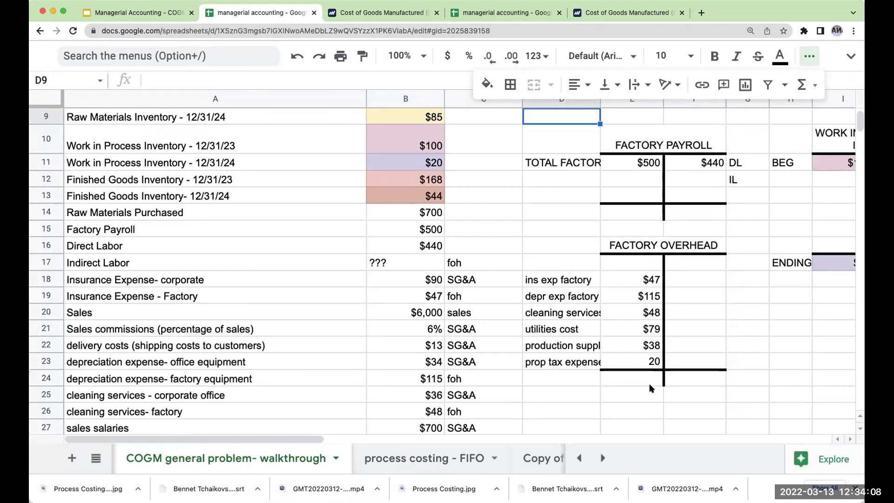
scroll(650, 388, up, 2)
scroll(650, 388, up, 2)
scroll(650, 388, down, 2)
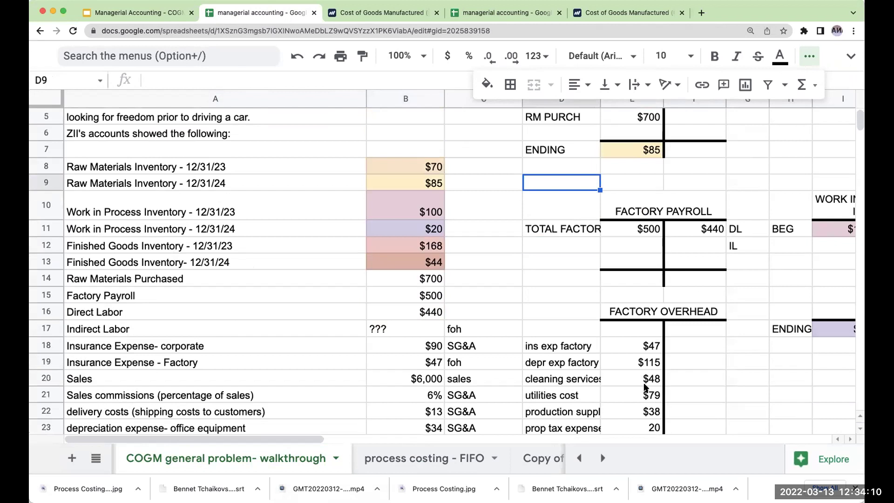
scroll(598, 426, up, 2)
drag(316, 440, 475, 440)
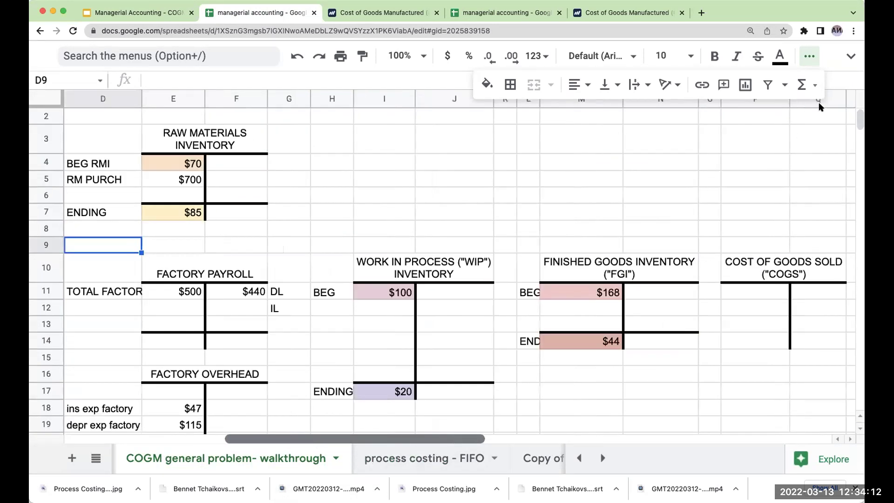
click(776, 149)
click(558, 201)
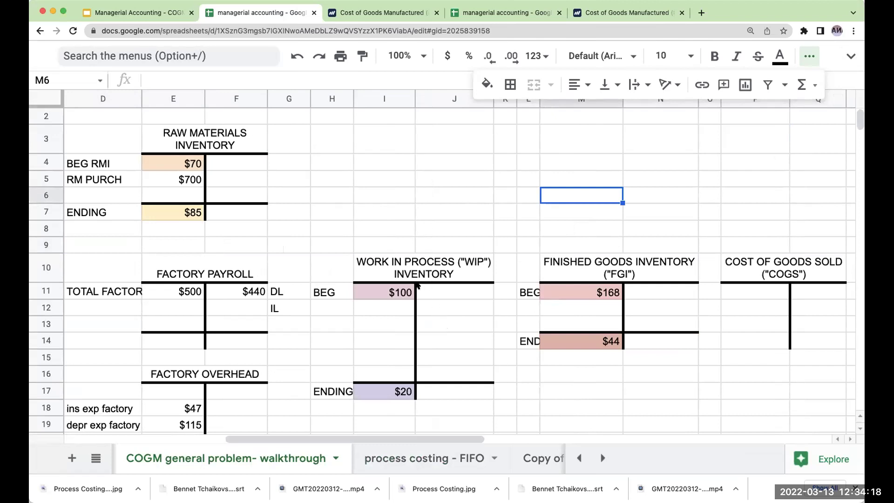
Step: Mark the blank materials-used cell F5 cyan as the unknown in Raw Materials Inventory
click(207, 186)
key(Up)
key(Up)
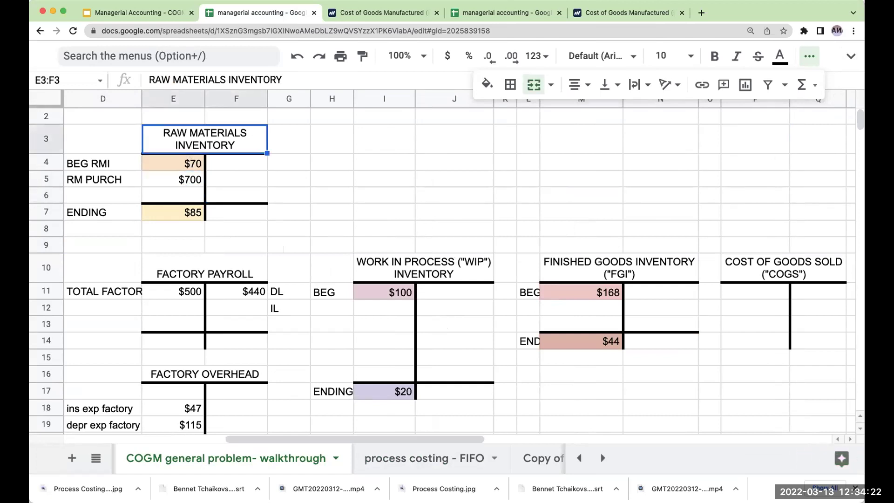
key(Down)
key(Down)
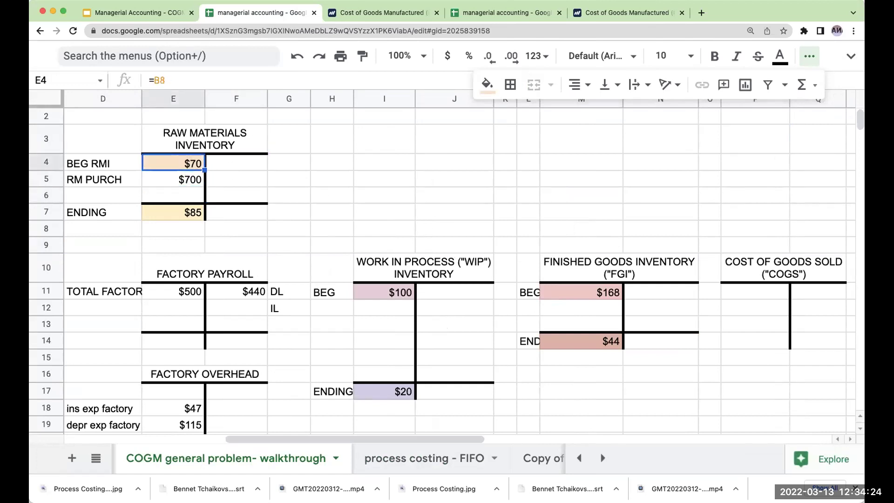
key(Down)
key(Down)
key(Up)
key(Up)
key(Right)
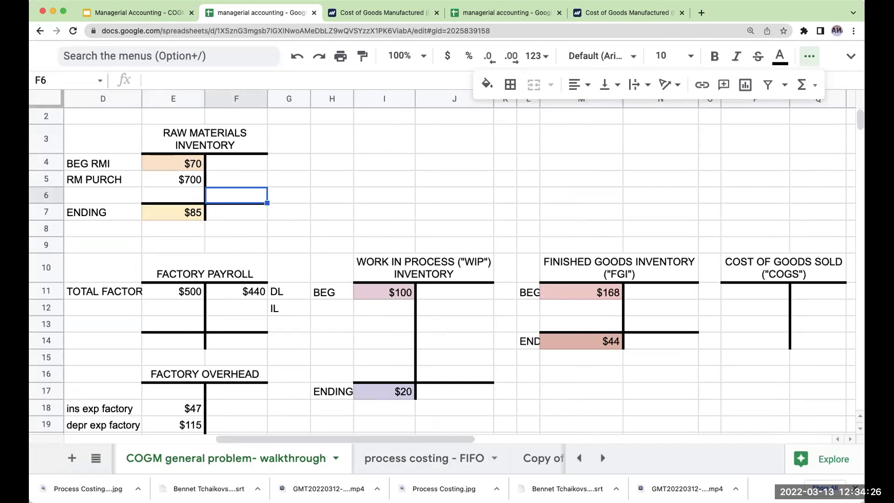
key(Right)
key(Right)
key(Left)
key(Left)
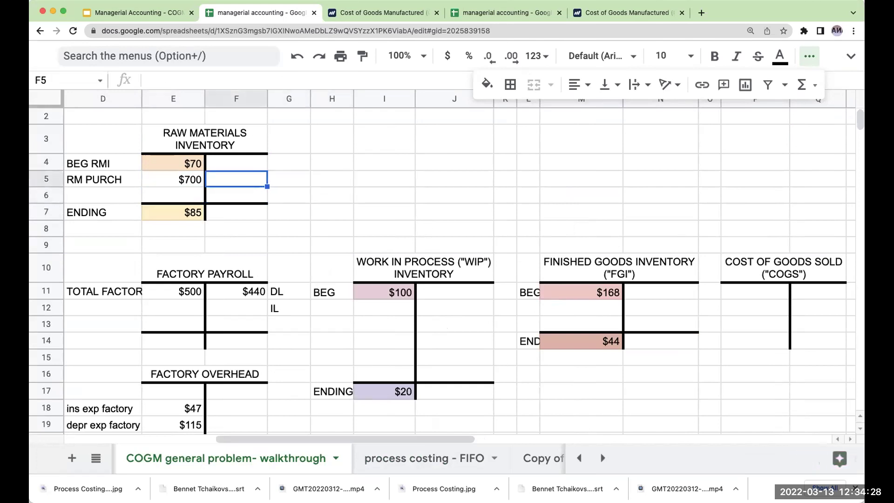
click(486, 84)
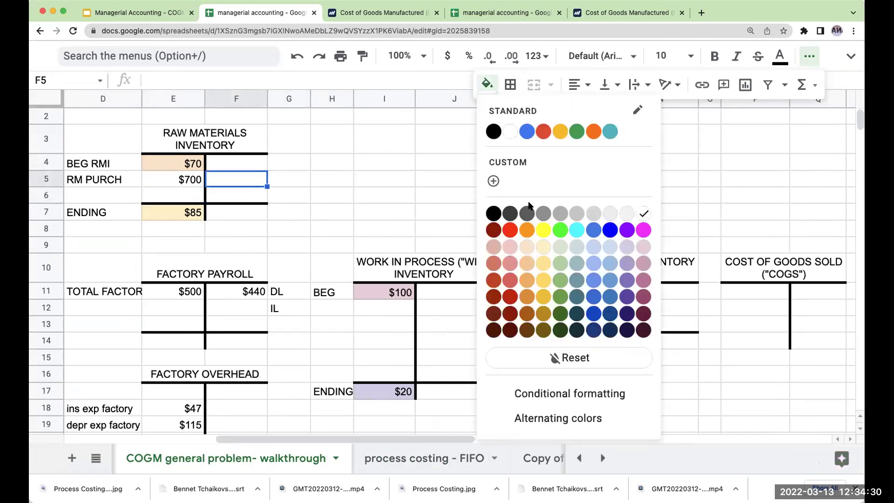
click(576, 230)
Step: Write the raw materials equation and its rearranged form as side notes in H5 and H6
click(321, 179)
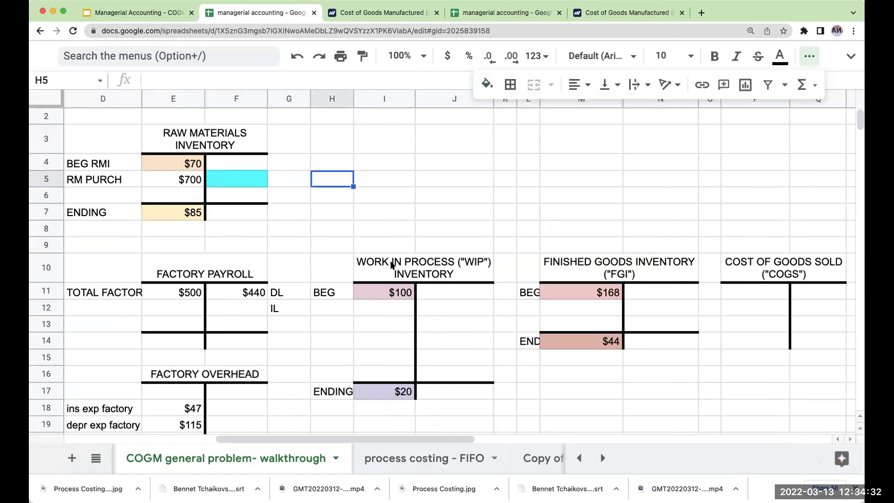
text(70+700-X = )
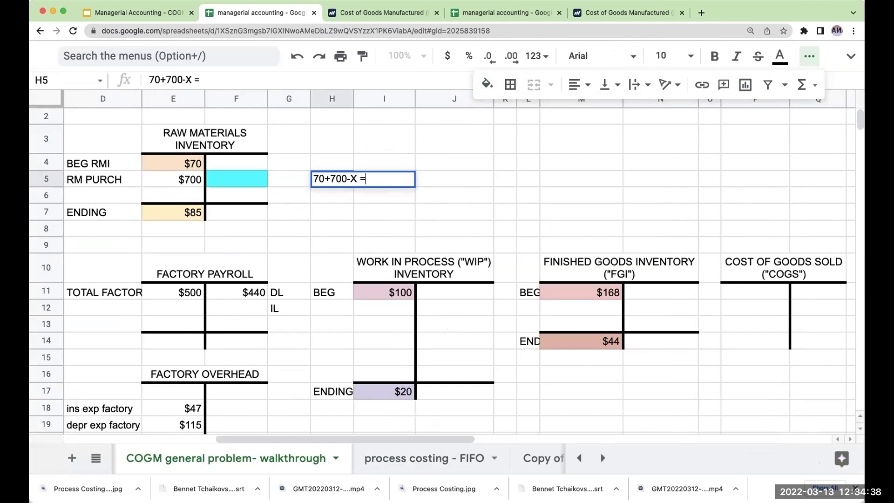
text(85)
key(Return)
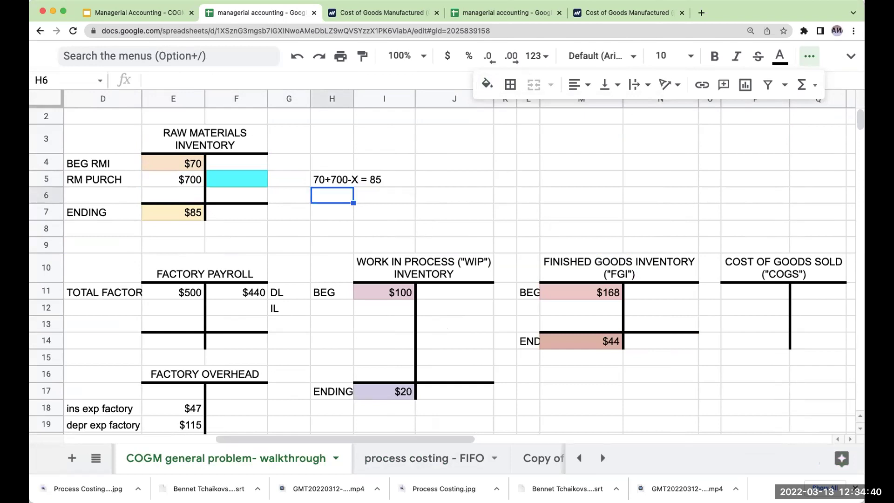
key(Up)
key(Left)
key(Left)
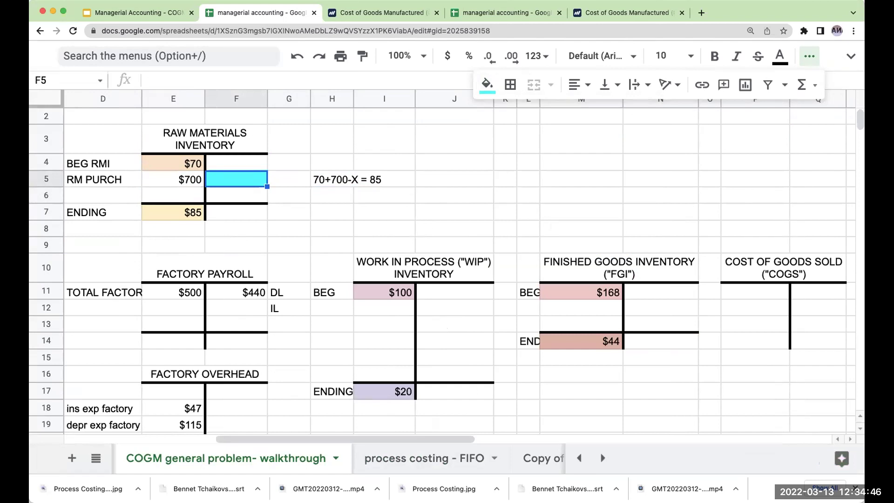
key(Up)
key(Left)
key(Right)
key(Right)
key(Right)
key(Down)
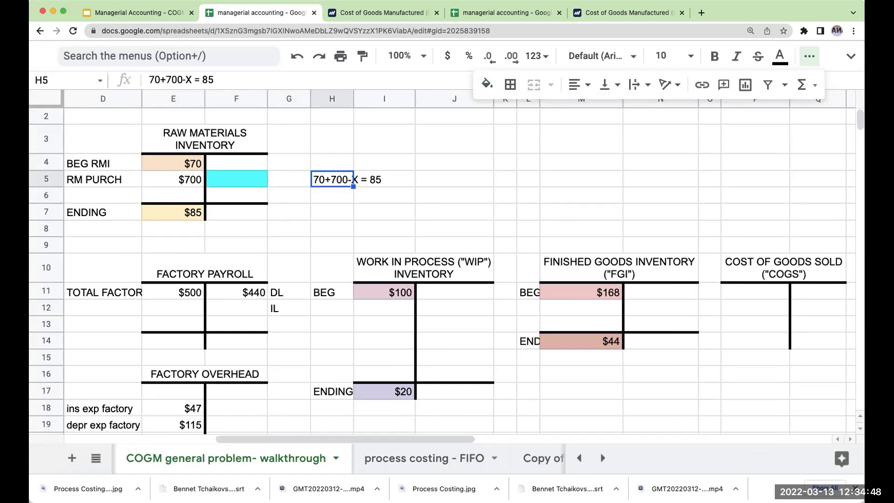
click(217, 186)
click(180, 222)
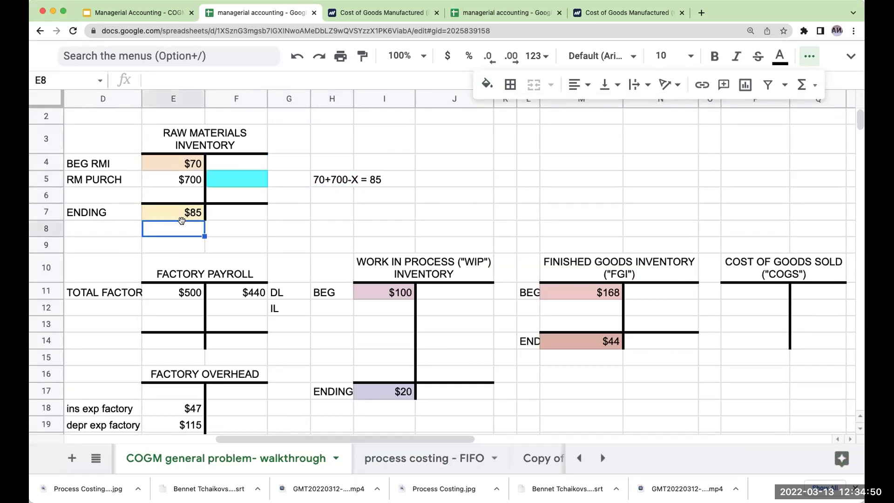
click(322, 198)
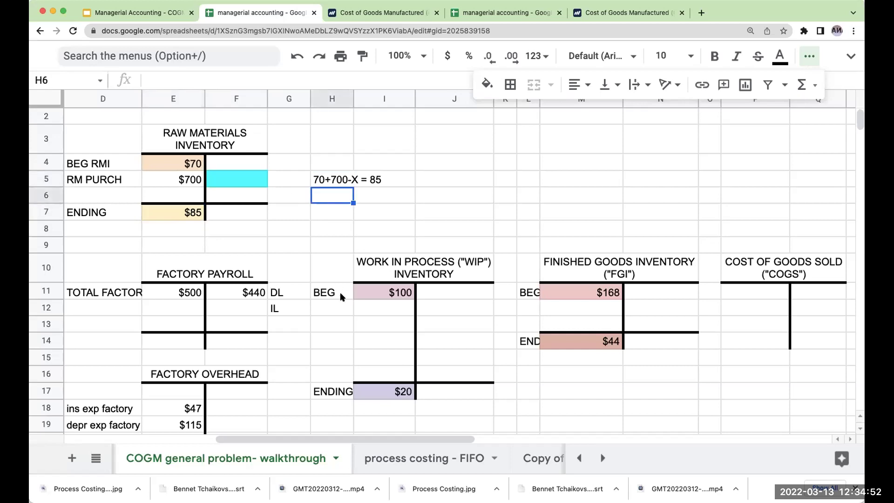
text(70+700-85=)
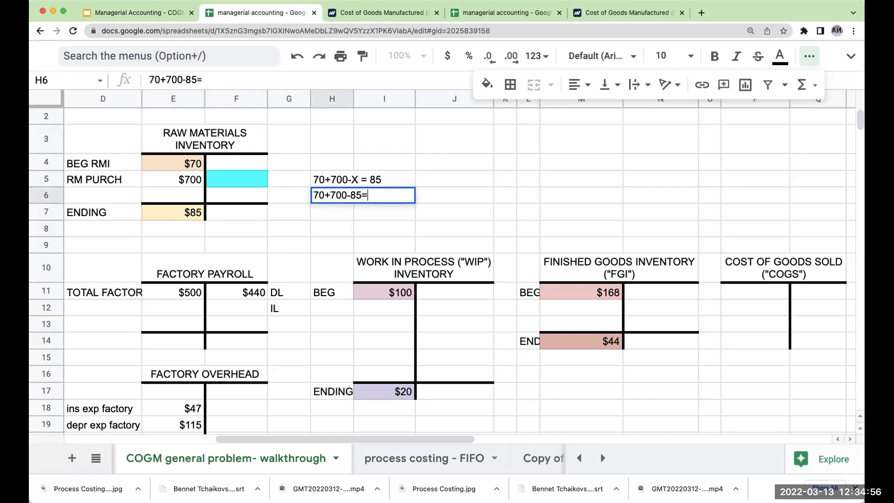
text(X)
key(Return)
Step: Enter the materials-used formula in F5 giving $685
click(352, 196)
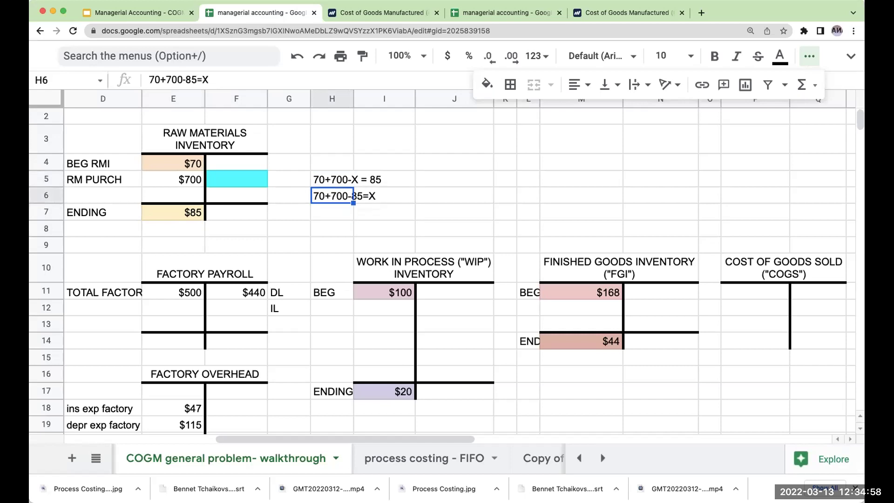
click(234, 183)
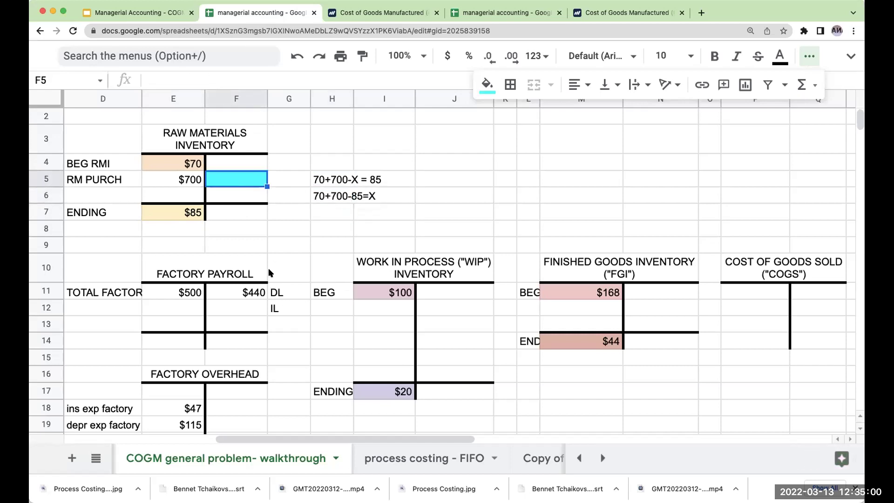
text(+E4+E5-F7)
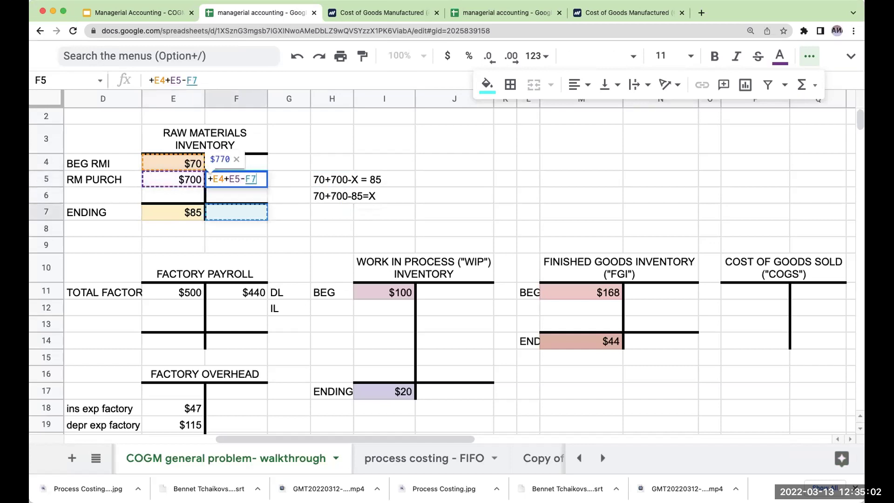
key(BackSpace)
key(BackSpace)
text(E7)
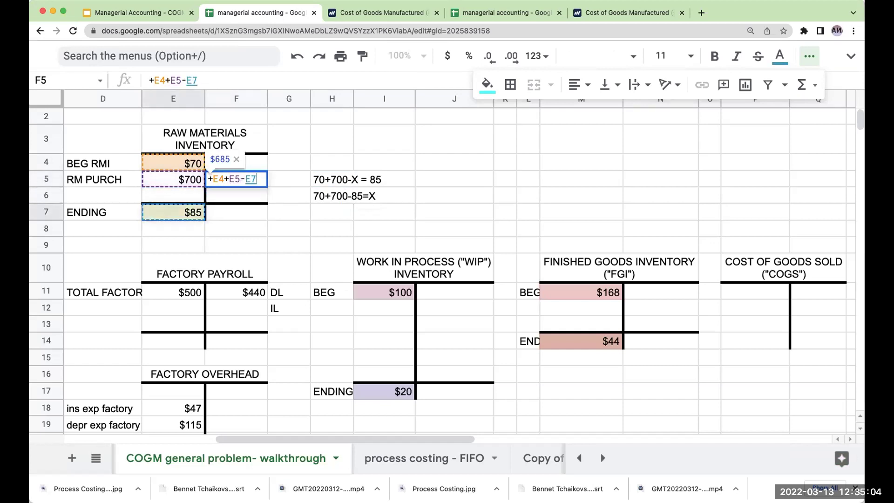
key(Return)
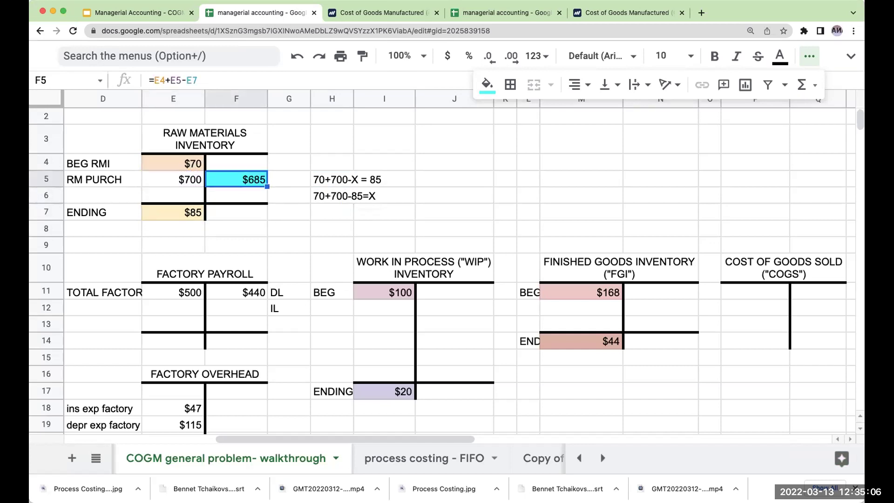
Step: Check the $85 ending balance with =E4+E5-F5 in E8, then clear the check
key(Right)
key(Down)
key(Down)
key(Down)
key(Left)
key(Left)
text(+)
key(Up)
key(Up)
key(Up)
key(Up)
text(+)
key(Up)
key(Up)
key(Up)
text(-)
key(Right)
key(Up)
key(Up)
key(Up)
key(Return)
key(Up)
key(Delete)
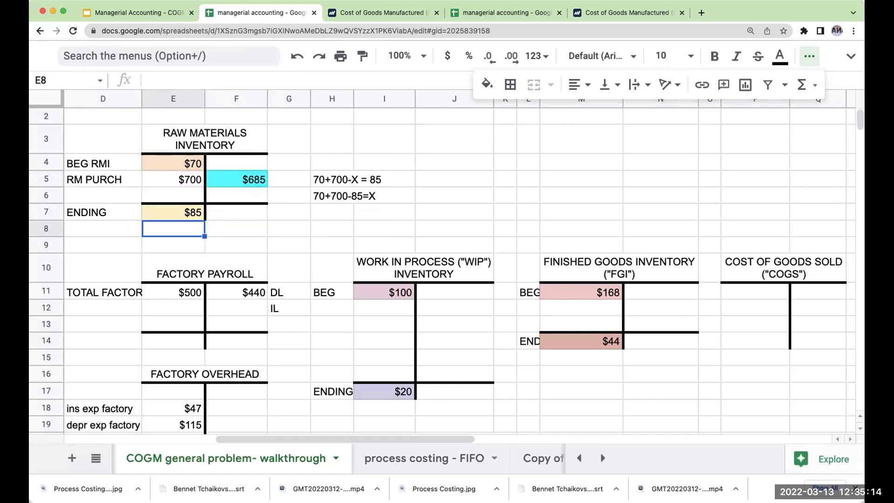
key(Right)
key(Right)
key(Up)
key(Up)
key(Up)
Step: Label the $685 DM beside raw materials and on the WIP account's second row
key(Left)
key(Right)
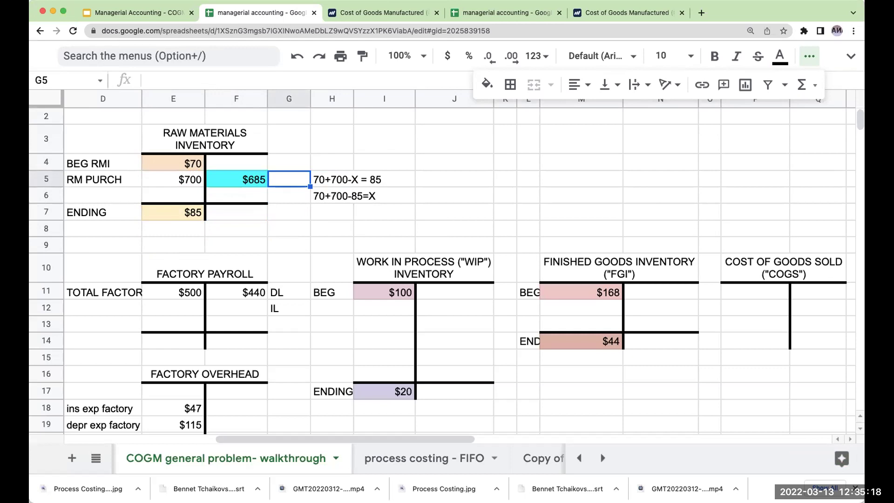
text(DM)
key(Return)
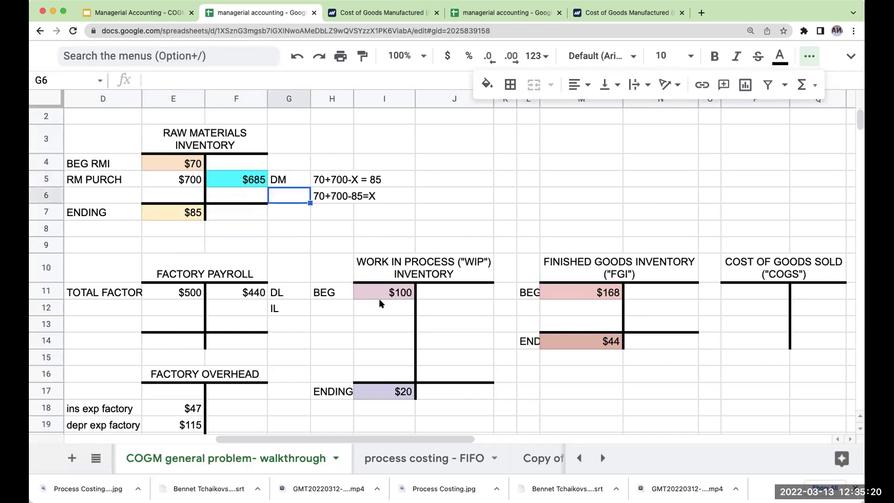
click(331, 308)
text(dl)
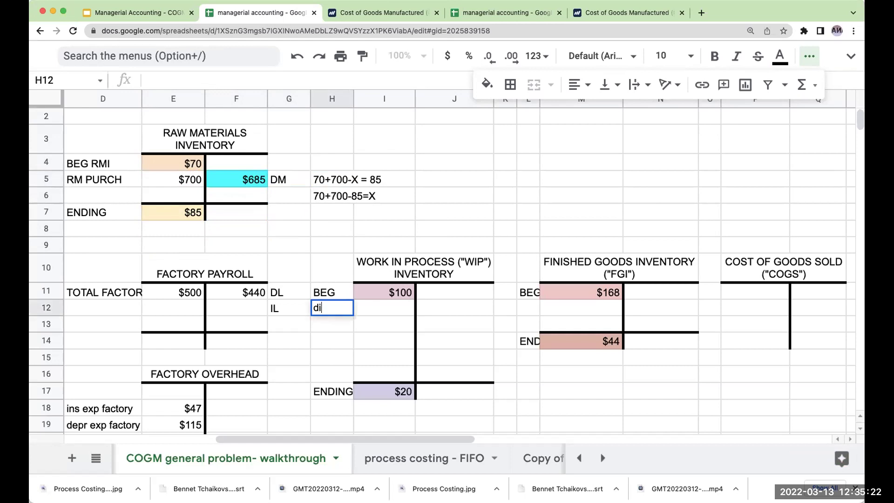
key(BackSpace)
key(BackSpace)
text(M)
key(BackSpace)
text(DM)
key(Return)
key(Up)
Step: Add the note 'DM = Direct Materials' above the side equations
click(333, 164)
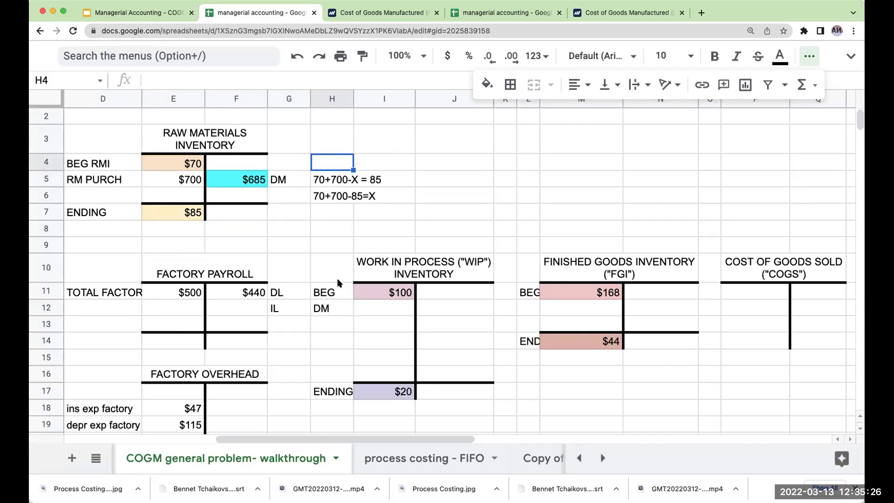
text(DM = )
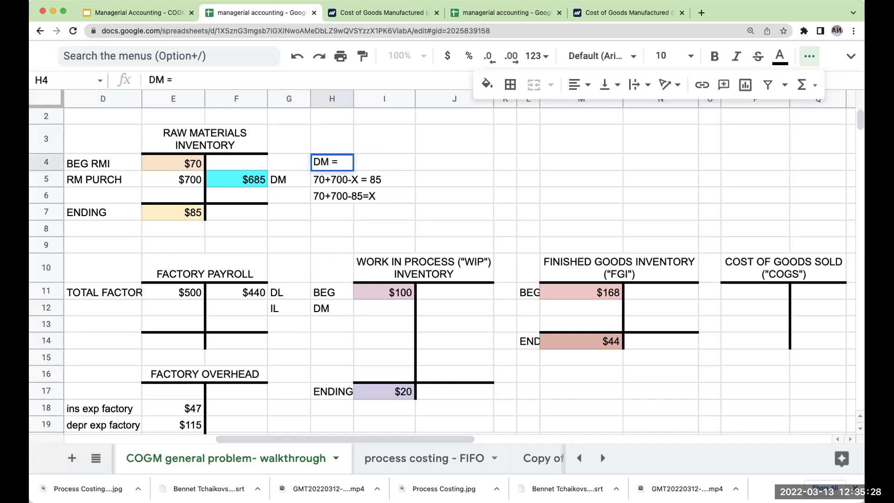
text(Direct)
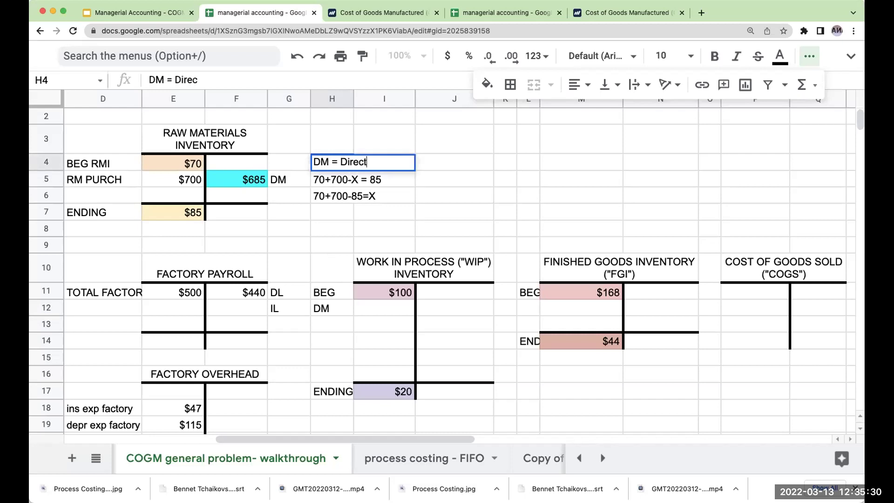
text( Materials)
key(Return)
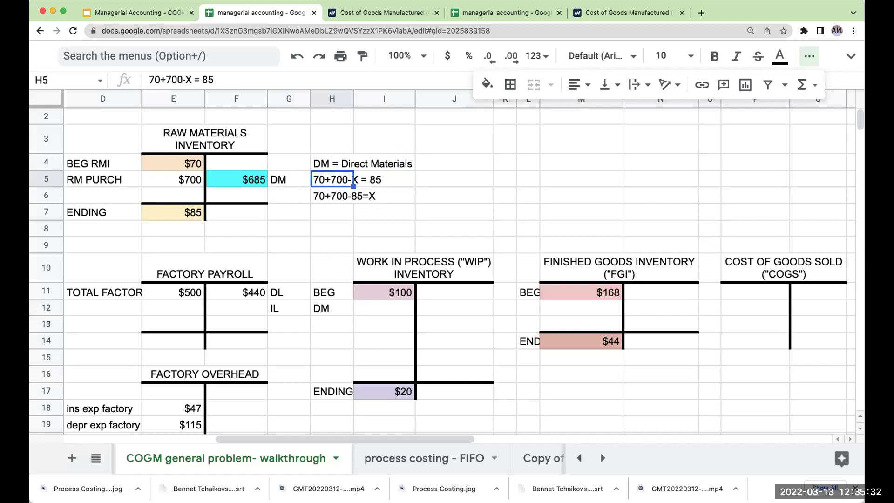
Step: Carry the $685 into the WIP DM cell with =F5, filled cyan
click(378, 308)
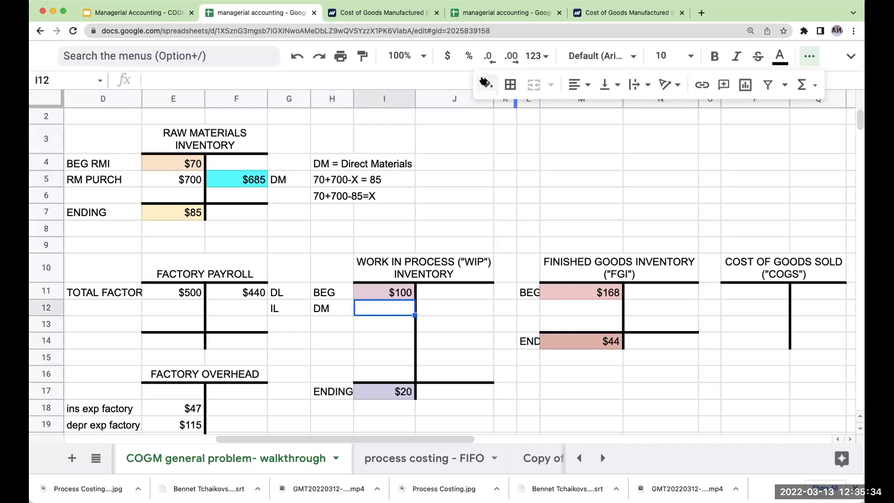
click(487, 83)
click(577, 230)
text(=)
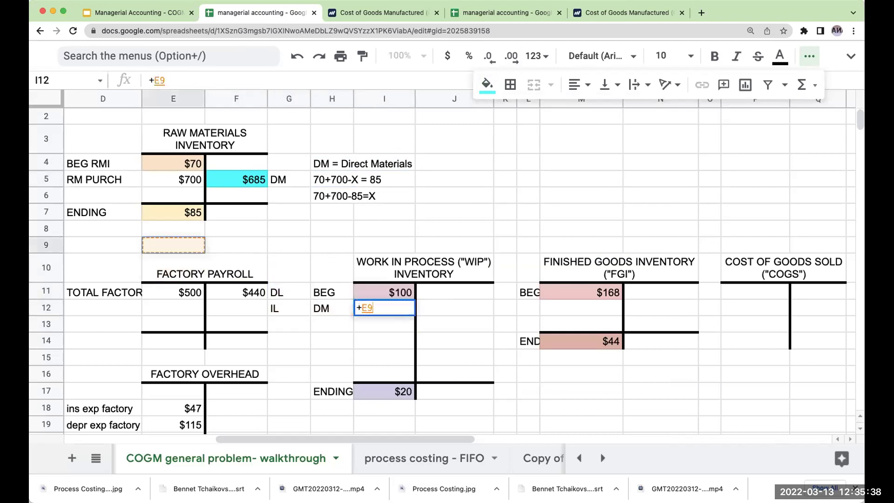
click(236, 180)
key(Return)
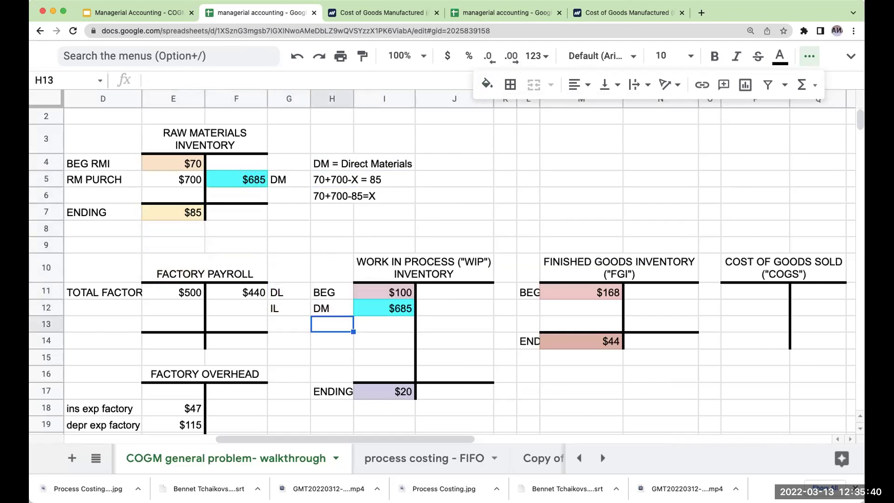
key(Up)
key(Left)
key(Left)
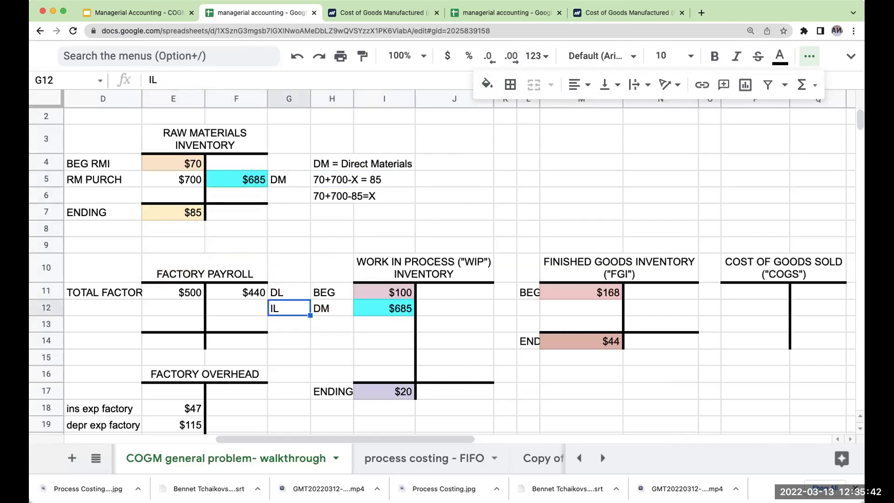
Step: Enter 0 as the balance at the bottom of the Factory Payroll account
key(Left)
key(Up)
key(Up)
key(Up)
key(Left)
key(Up)
key(Up)
key(Down)
key(Down)
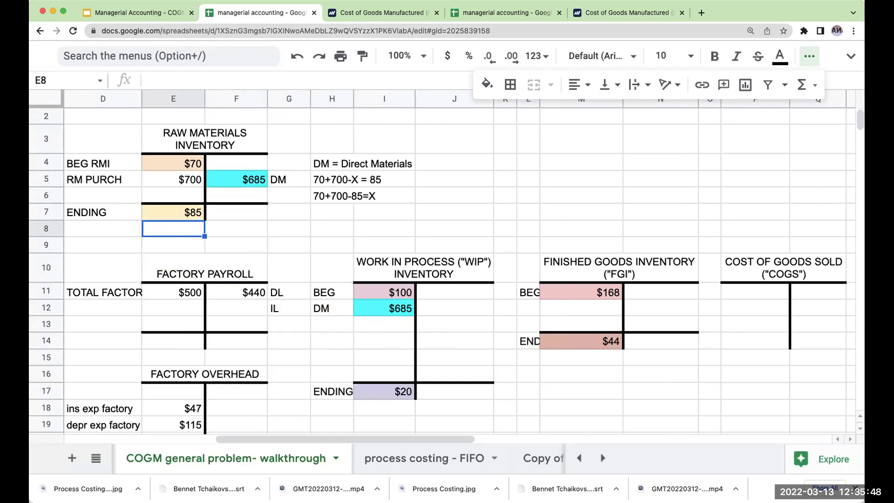
key(Down)
key(Down)
key(Down)
key(Down)
key(Down)
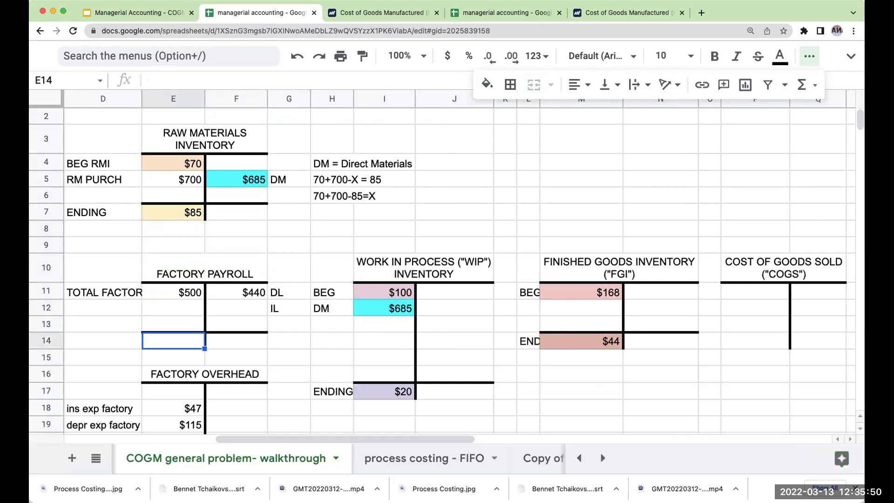
text(0)
key(Return)
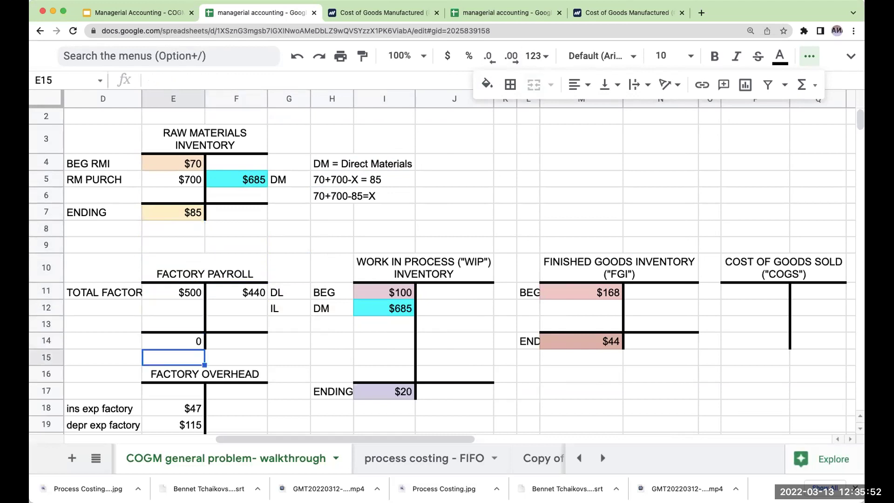
key(Up)
key(Up)
key(Up)
key(Up)
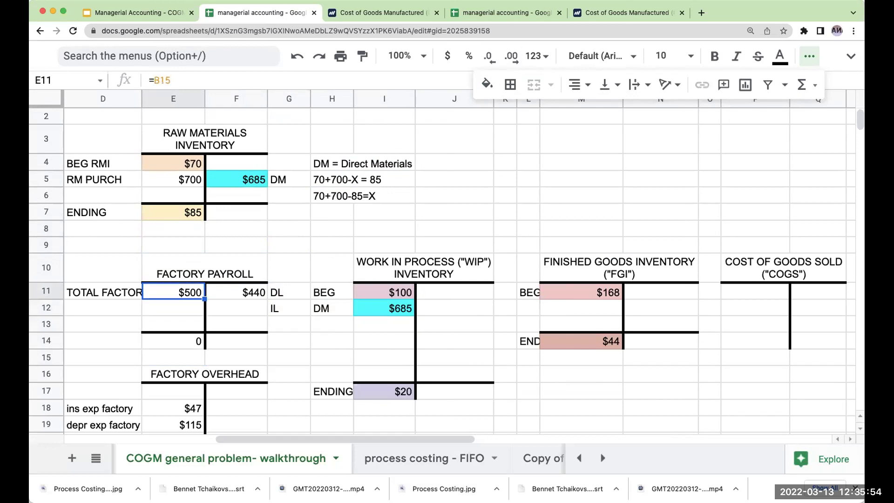
Step: Select the $440 direct labor amount and bring up the fill colours
key(Right)
key(Left)
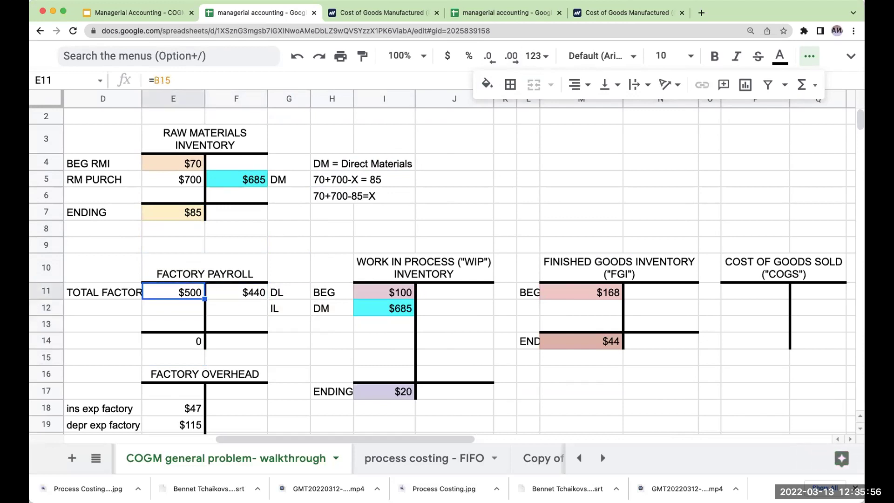
key(Right)
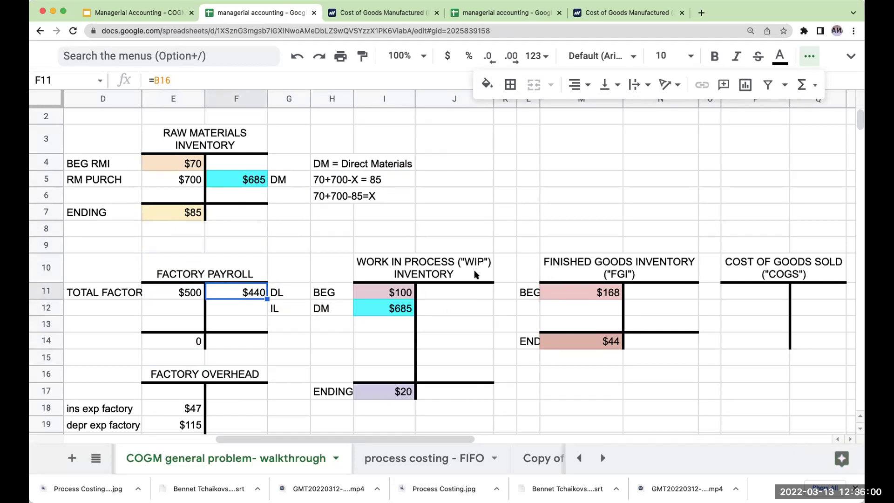
click(487, 84)
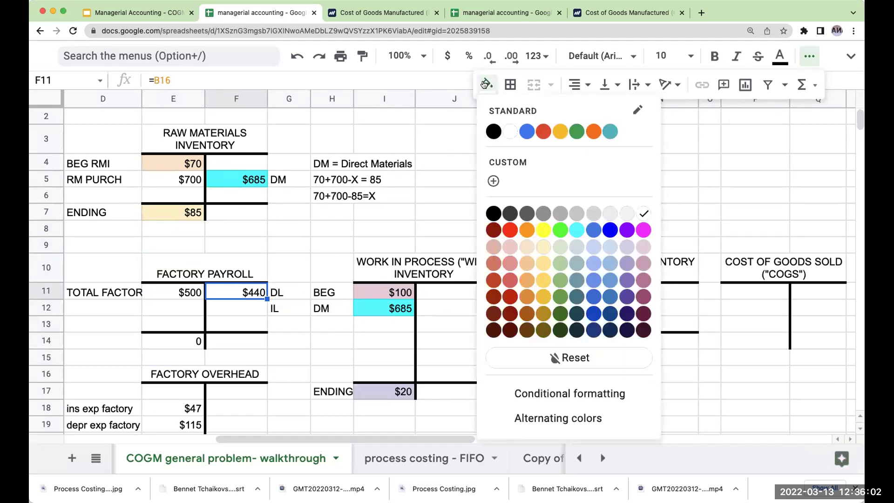
Step: Fill the $440 direct labor in payroll and the WIP direct labor cell yellow
click(542, 229)
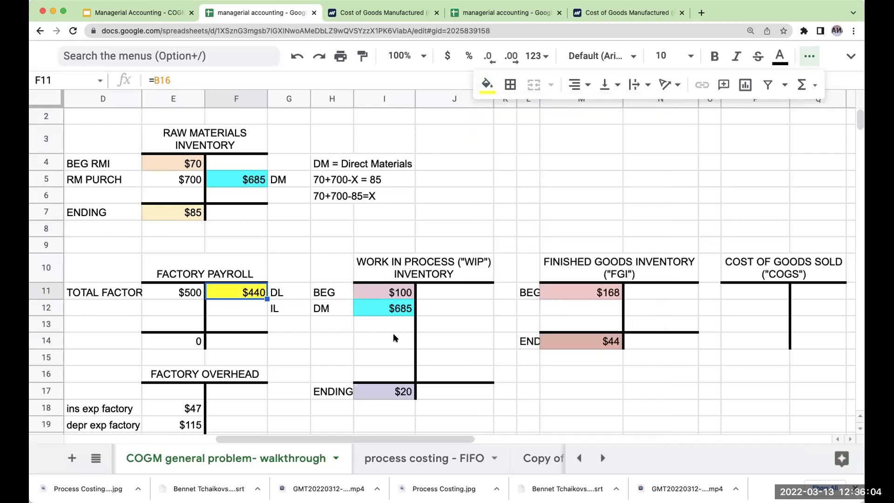
click(395, 326)
click(487, 84)
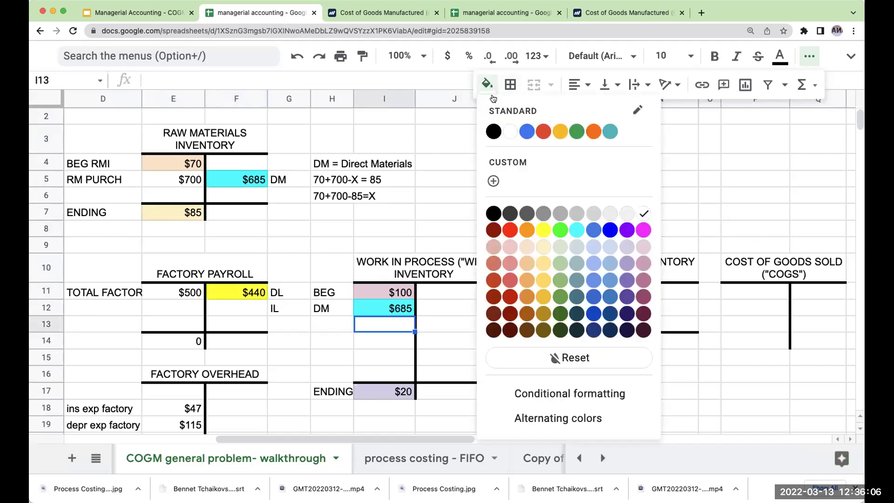
click(540, 229)
click(329, 323)
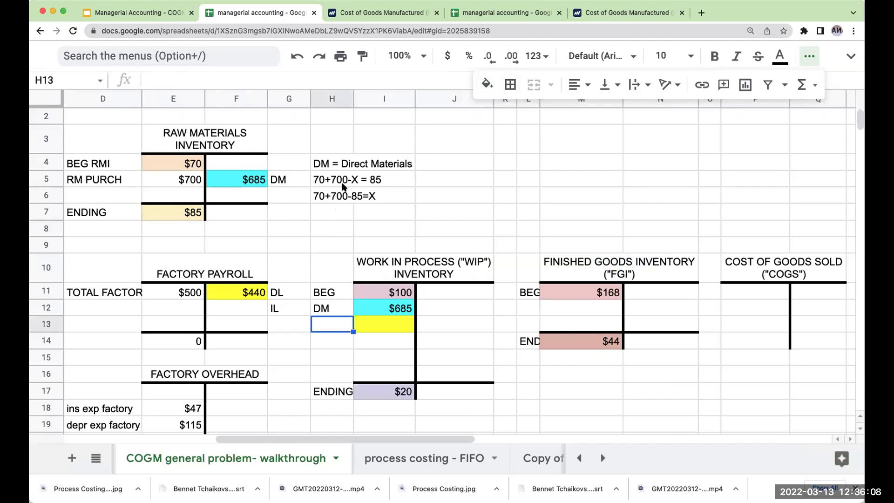
Step: Add the note 'DL = Direct Labor' below the side equations
click(337, 210)
text(DL -)
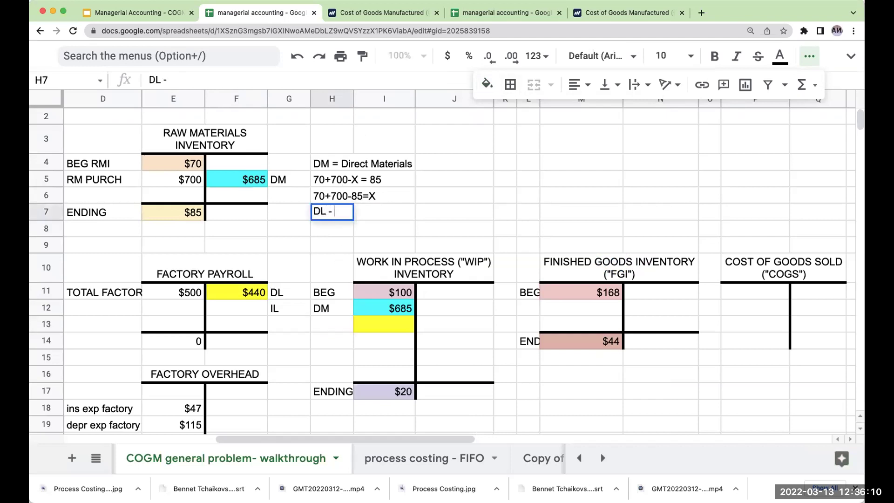
key(BackSpace)
key(BackSpace)
text(= Direct Laob)
key(BackSpace)
key(BackSpace)
text(bor)
key(Return)
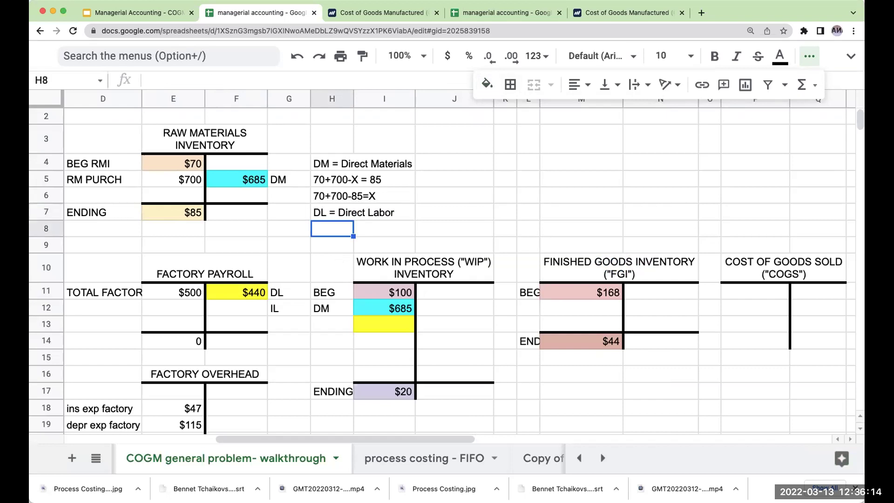
Step: Carry the $440 into WIP with =F11, label it DL, and verify the link
key(Down)
key(Down)
key(Down)
key(Right)
key(Down)
key(Down)
text(+)
key(Left)
key(Left)
key(Left)
key(Up)
key(Up)
key(Return)
key(Left)
key(Up)
text(DL)
key(Return)
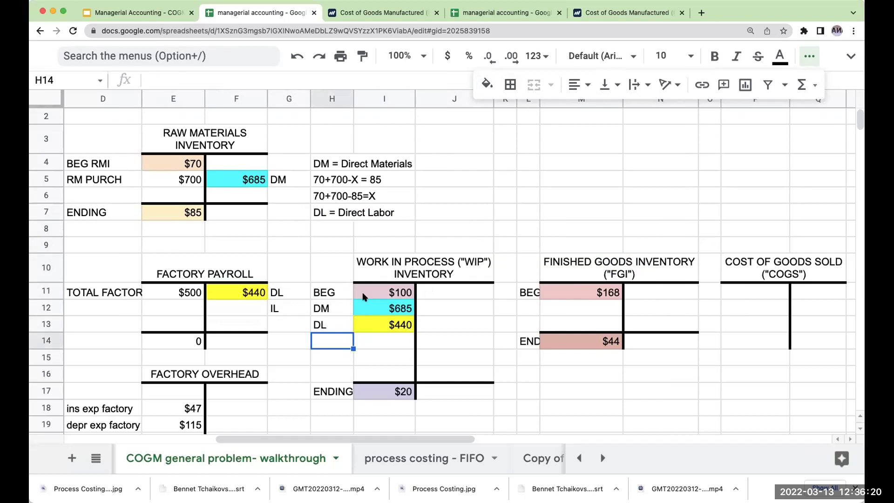
click(335, 292)
click(253, 291)
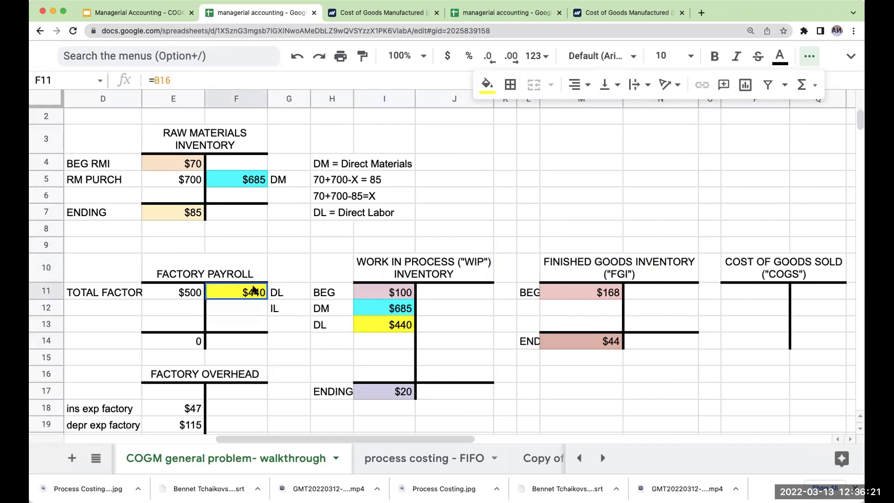
click(371, 325)
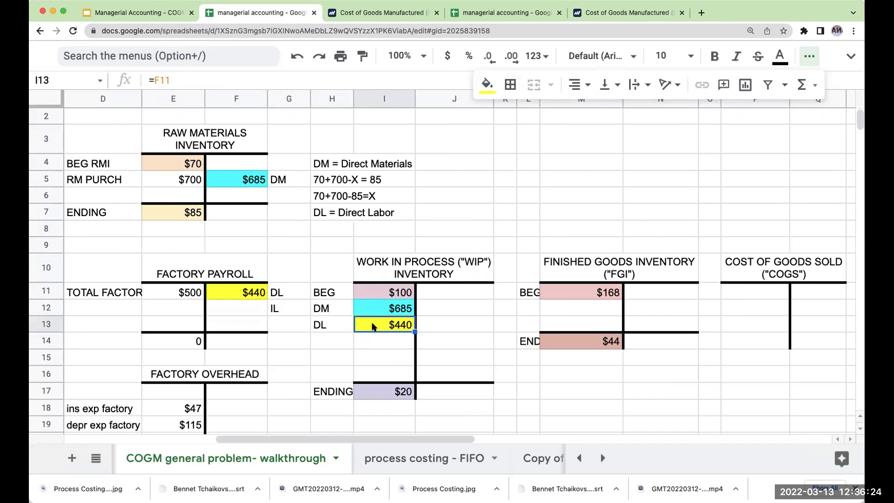
click(251, 319)
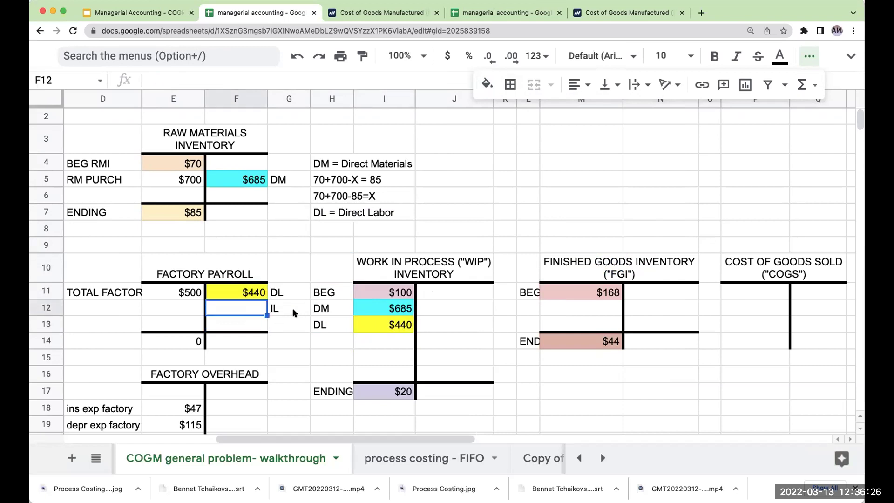
Step: Enter 60 as indirect labor in Factory Payroll, shaded light orange
click(486, 84)
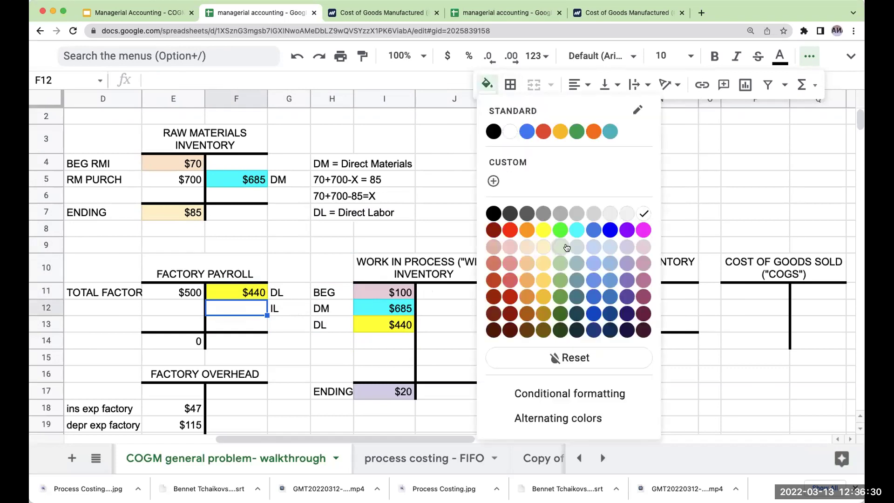
click(529, 245)
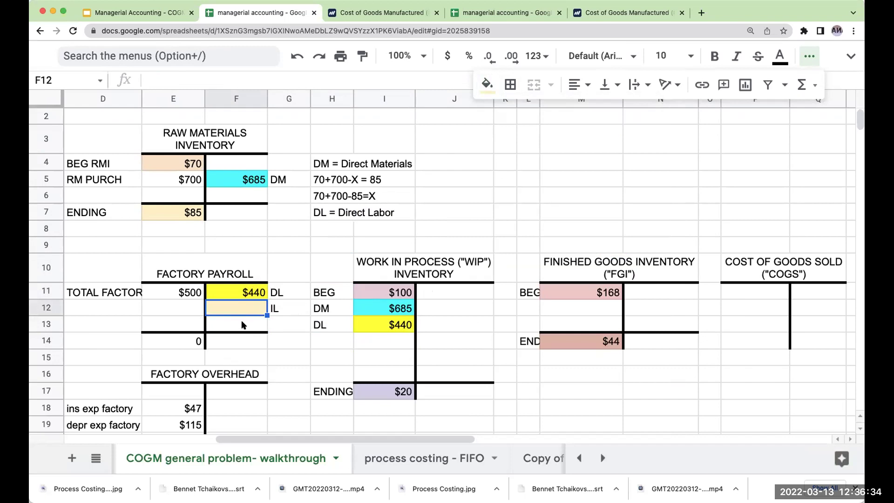
key(Up)
key(Left)
key(Right)
key(Down)
key(Down)
key(Left)
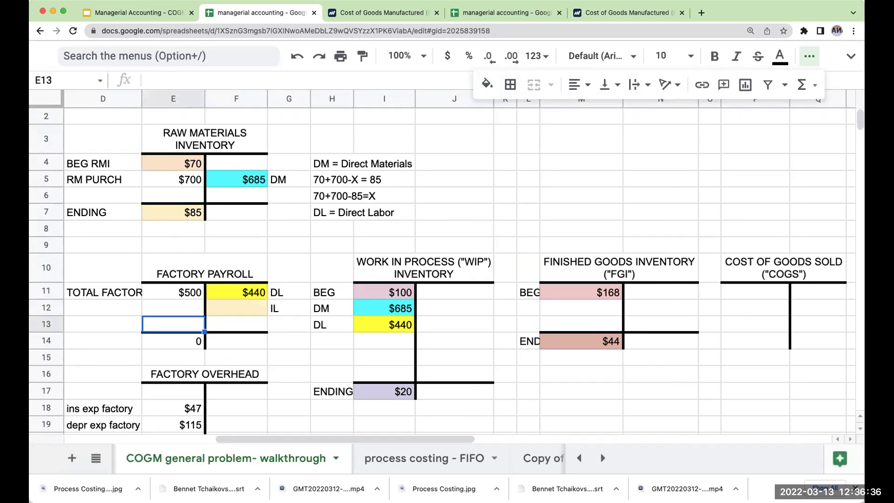
key(Right)
key(Up)
text(60)
key(Return)
key(Up)
Step: Move the 'DL = Direct Labor' note to the spot above the FGI table
click(345, 214)
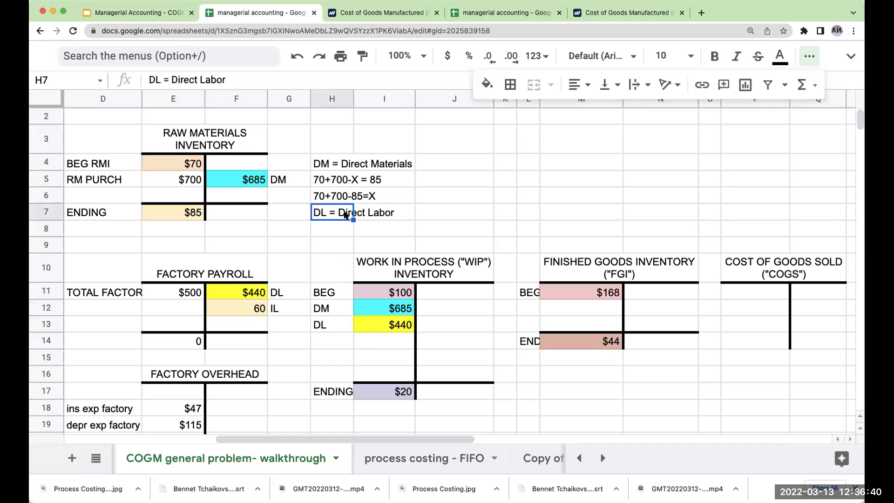
key(ctrl+x)
click(565, 163)
key(ctrl+v)
Step: Write the working lines 500-440-X = 0, 60 - X = 0, X = 60 under the note
click(569, 187)
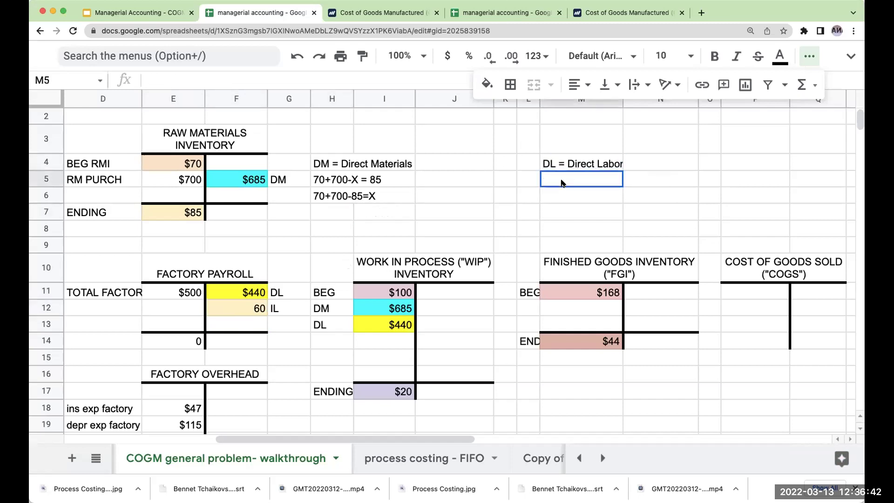
text(500)
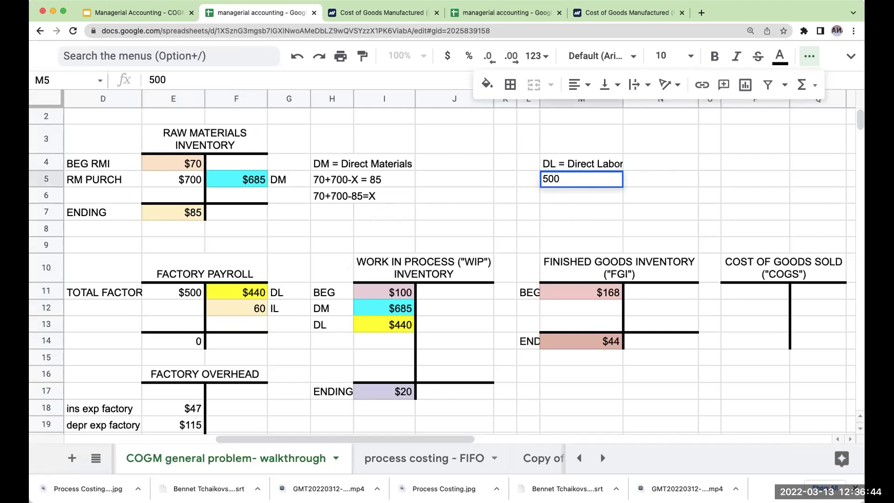
text(-440-)
text(X =)
key(BackSpace)
text(0)
key(Return)
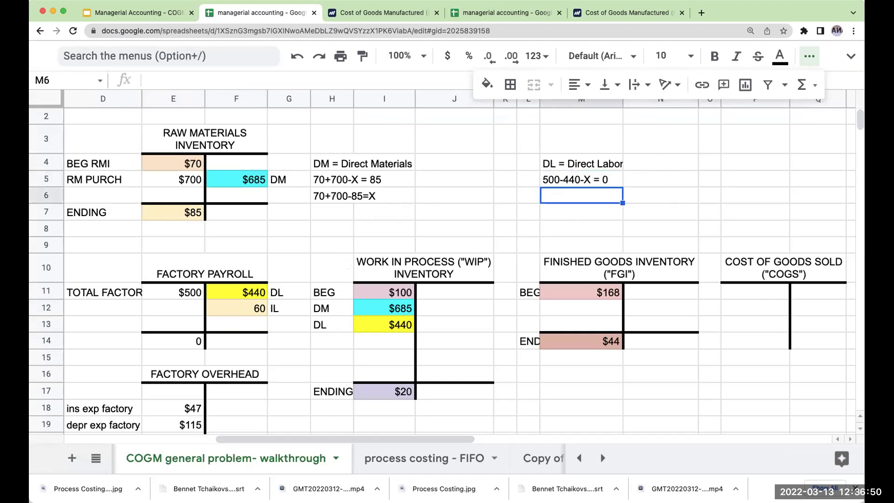
text(60 )
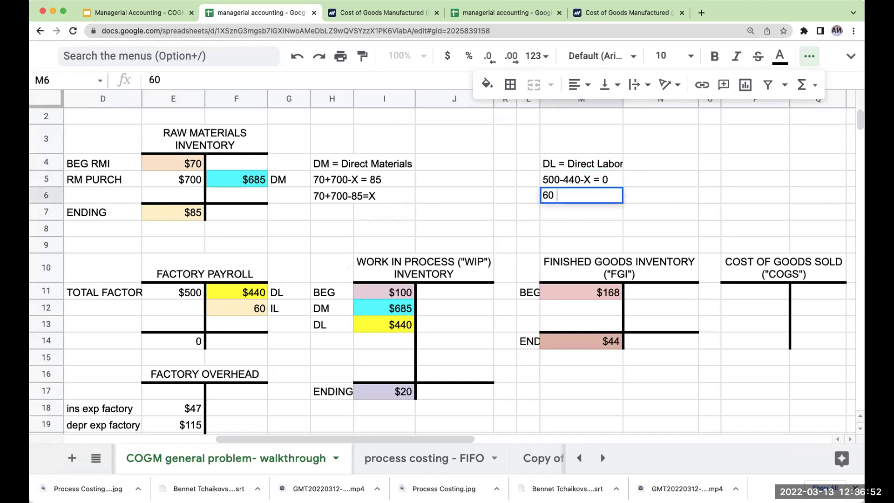
text(- X =)
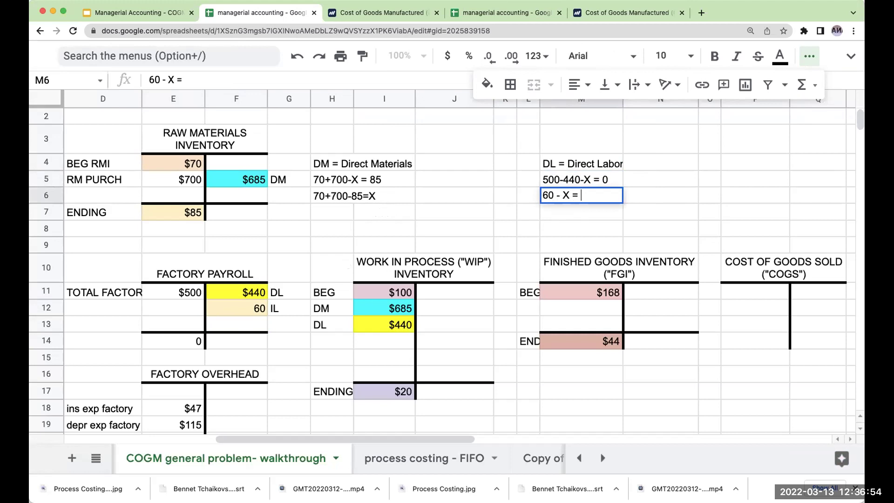
text(60)
key(Return)
text(X = )
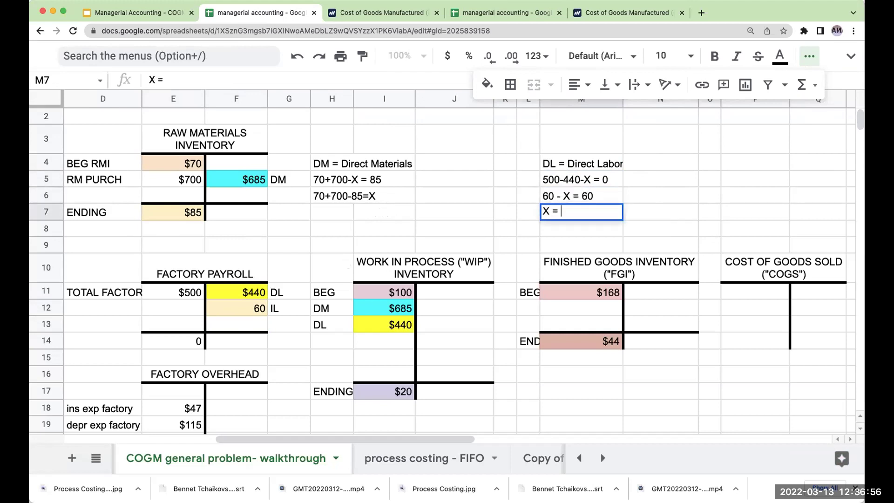
text(60)
key(Up)
click(195, 80)
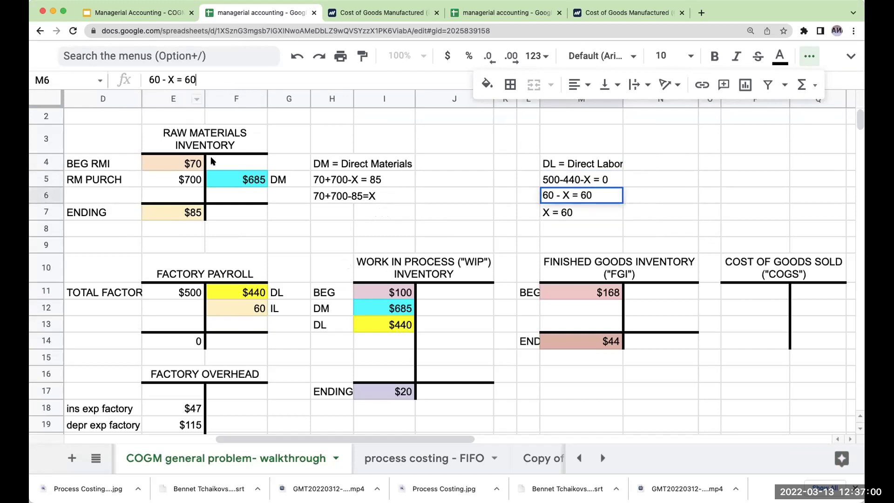
key(BackSpace)
key(BackSpace)
text(0)
key(Return)
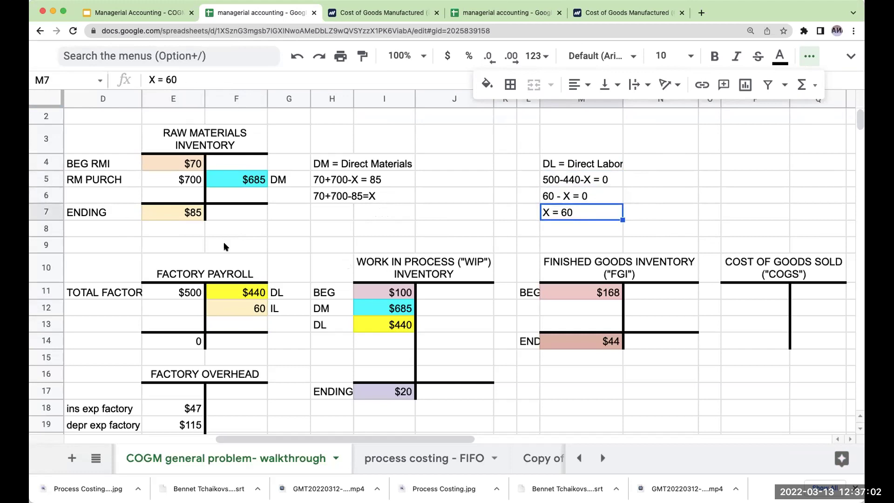
Step: Link the first Factory Overhead line to payroll's 60 with =F12, shaded light yellow
click(249, 309)
scroll(291, 238, down, 3)
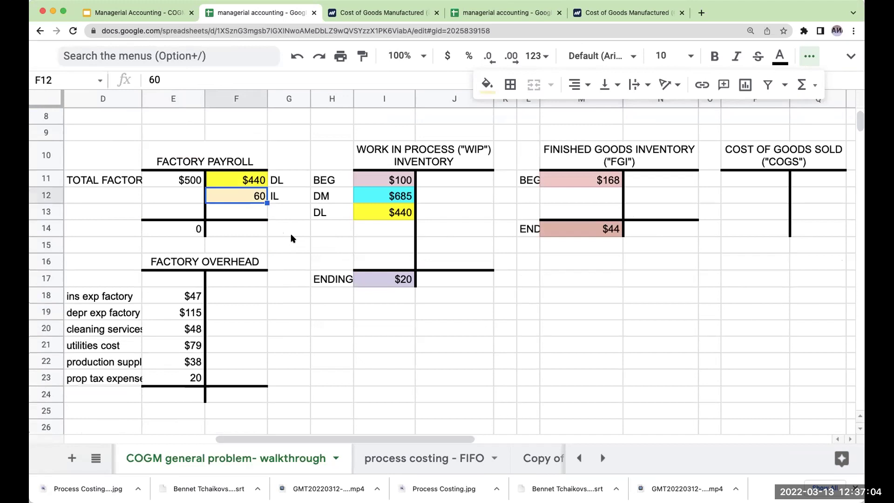
click(196, 282)
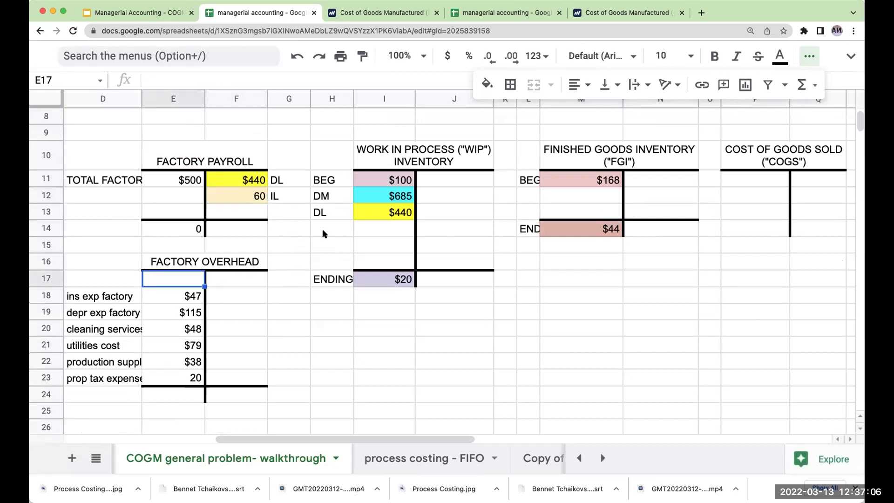
click(487, 84)
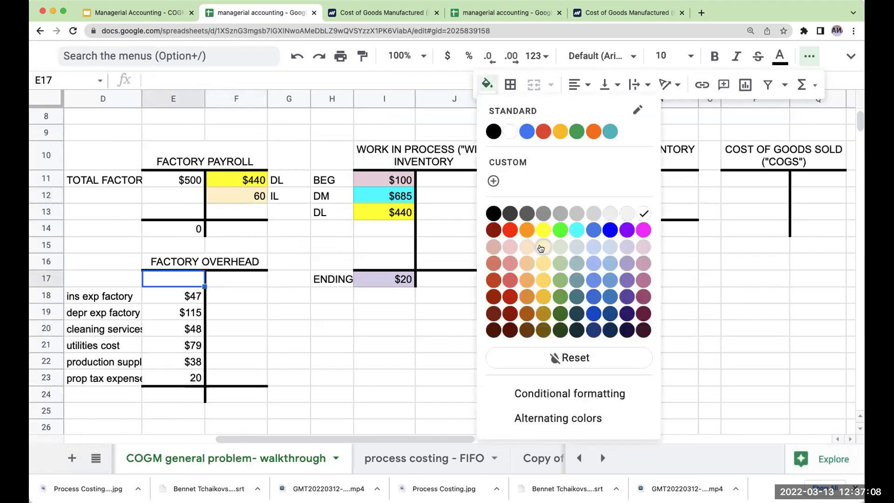
click(540, 248)
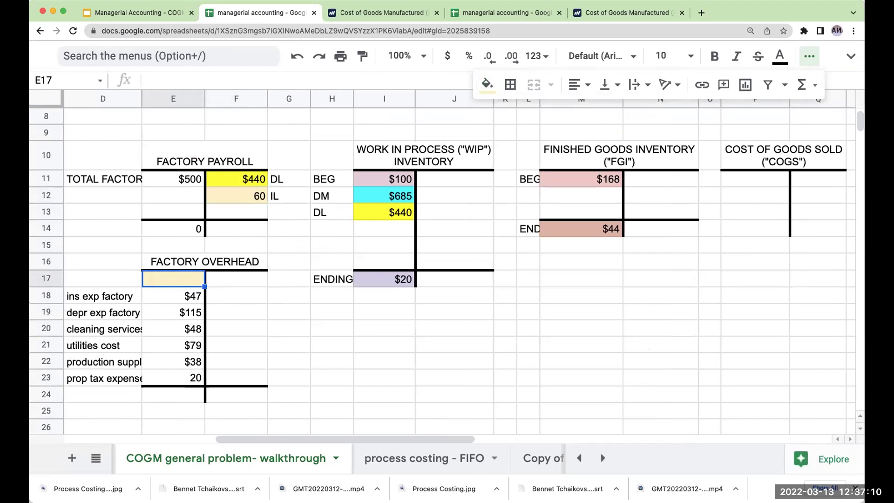
text(+)
click(236, 196)
key(Return)
Step: Label the overhead line 'indirect labor (IL)' and review the overhead total line
key(Up)
key(Left)
text(indirect labor *()
key(BackSpace)
key(BackSpace)
text(()
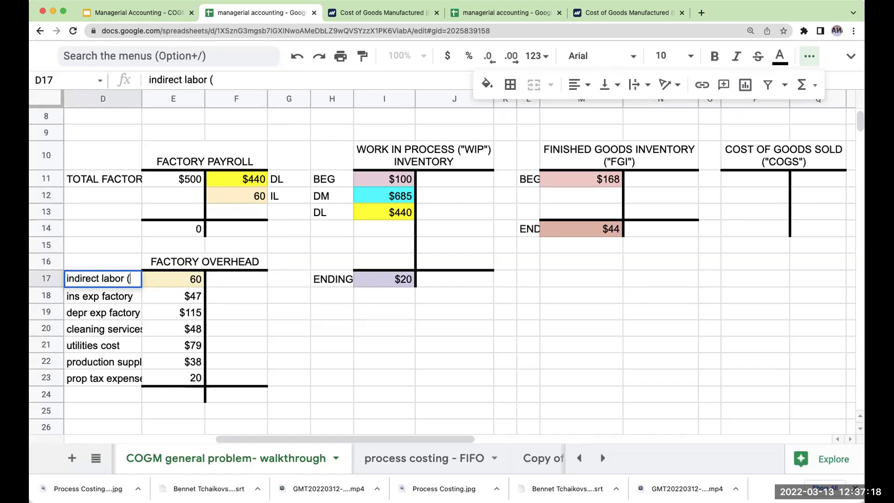
text(IL))
key(Return)
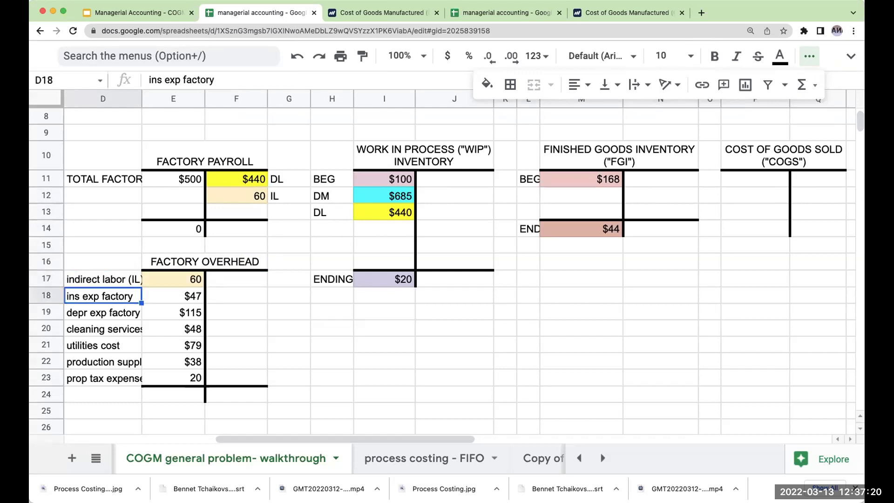
key(Up)
key(Right)
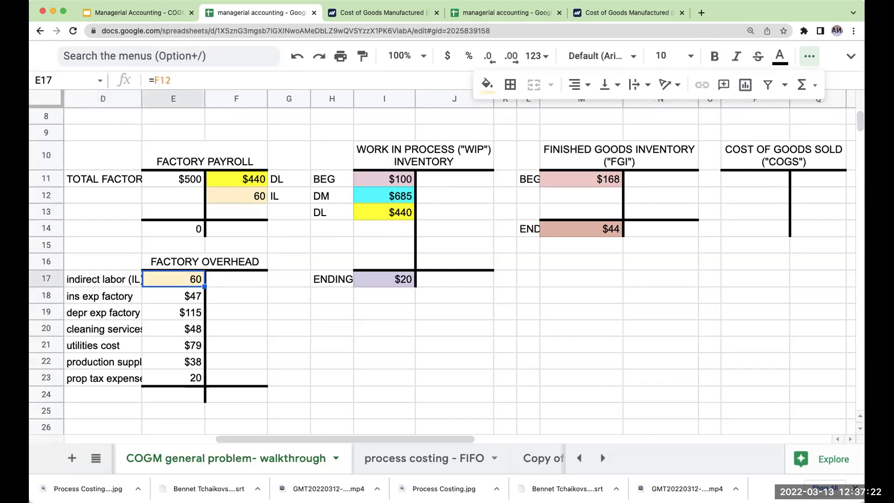
click(191, 401)
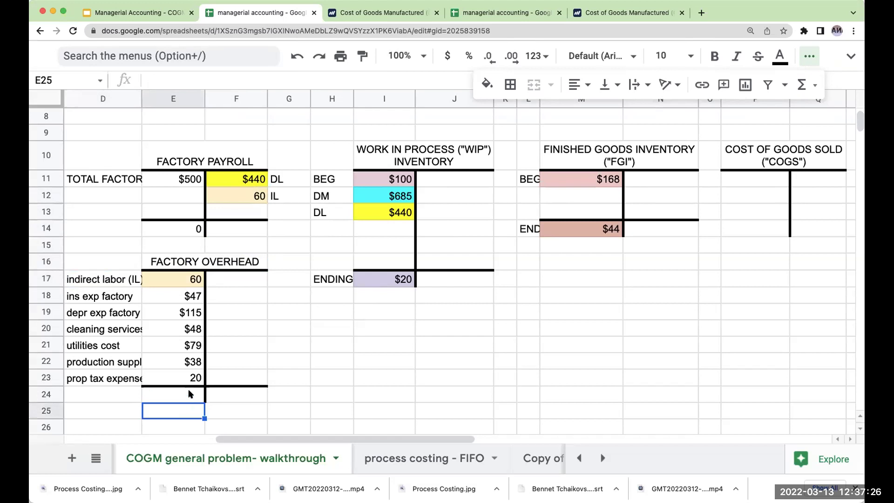
click(189, 394)
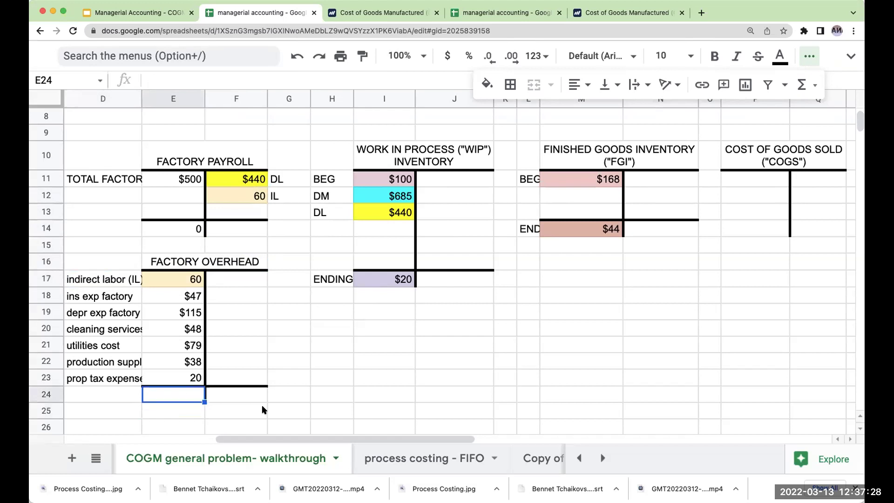
click(399, 244)
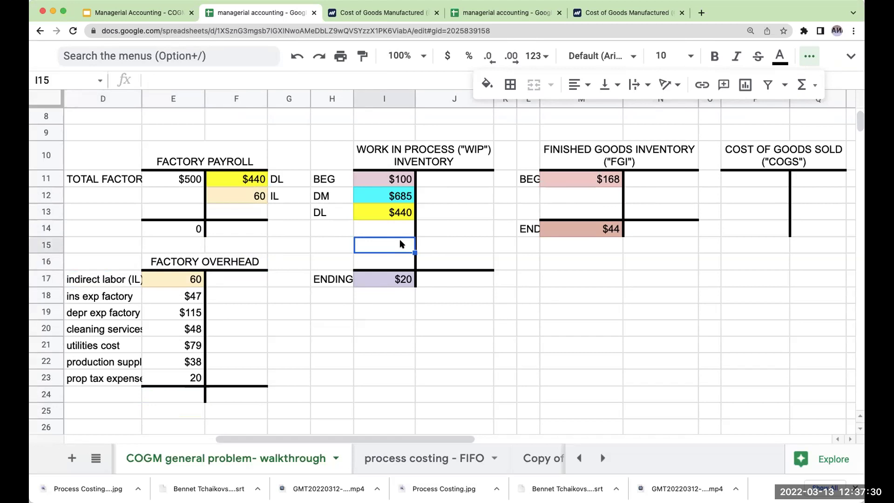
Step: Paste the blank WIP cell format under the Factory Overhead total and select the total cell E24
key(super+c)
click(186, 409)
key(super+v)
scroll(216, 371, down, 3)
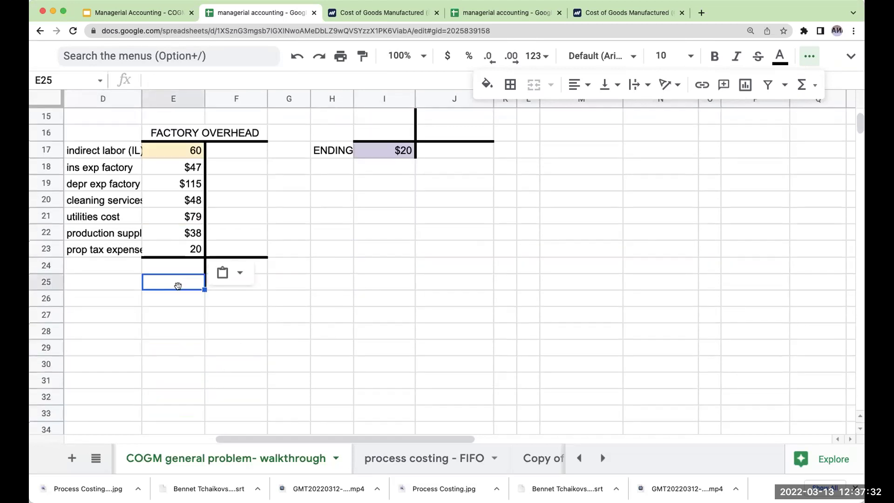
click(185, 270)
text(+)
Step: Sum overhead lines E17 through E23 into a Factory Overhead total of $407
key(Up)
key(Up)
key(Up)
key(Up)
key(Up)
key(Up)
text(+)
key(Down)
key(Down)
key(Down)
key(Up)
key(Up)
key(Up)
key(Up)
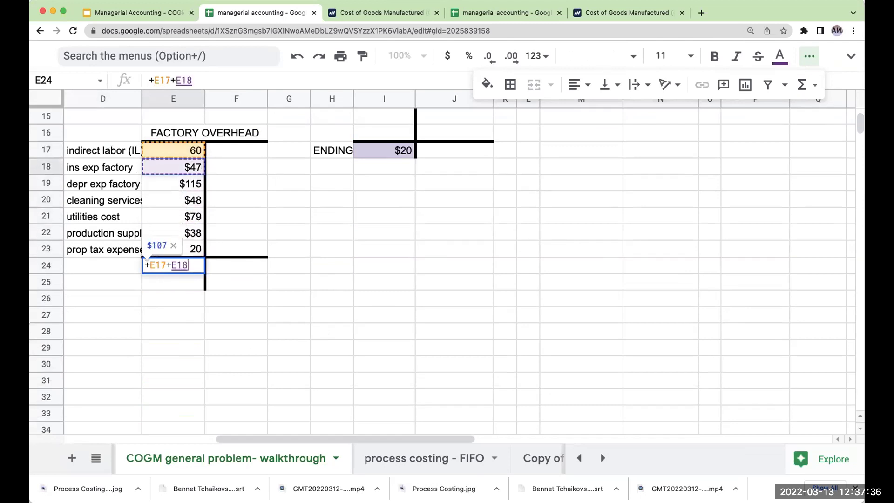
text(+)
key(Up)
key(Up)
key(Up)
key(Up)
key(Up)
text(+)
key(Up)
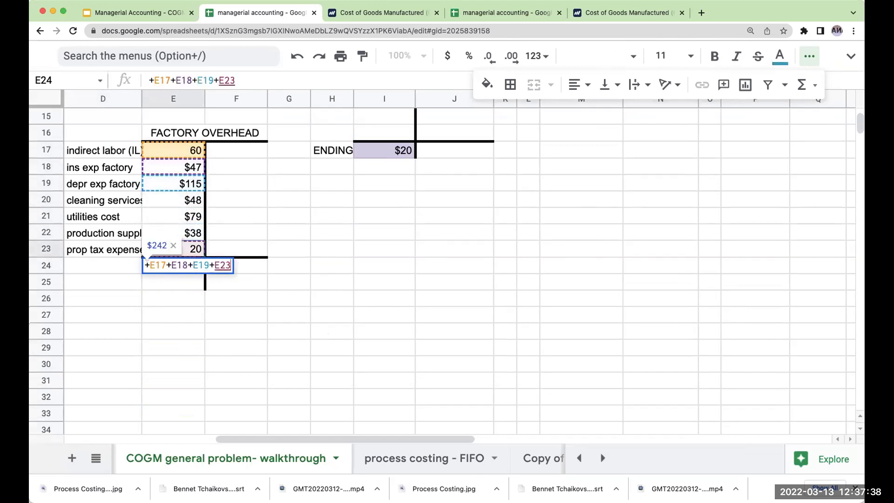
key(Up)
key(Up)
key(Up)
text(+)
key(Up)
key(Up)
key(Up)
text(+)
key(Up)
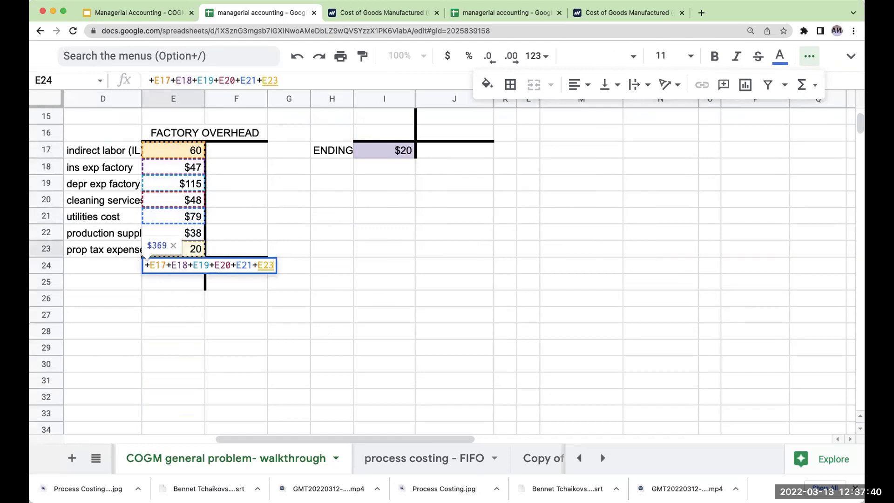
key(Up)
text(+)
key(Up)
key(Return)
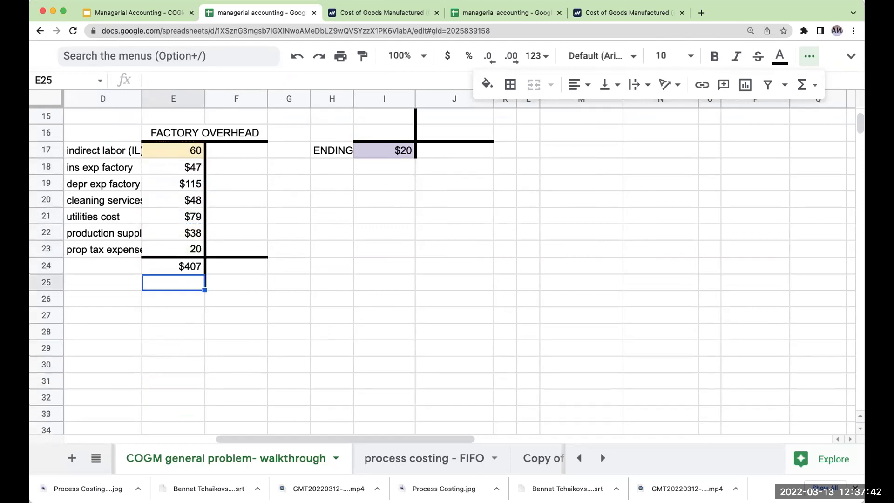
key(Right)
key(Up)
key(Up)
key(Up)
key(Up)
scroll(402, 313, up, 3)
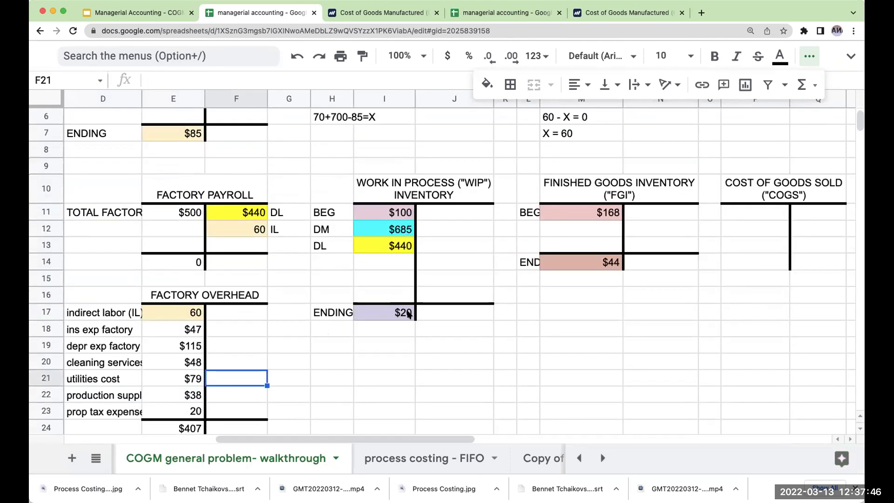
Step: Shade overhead credit cell F21 bright green and enter 407 in it
click(487, 84)
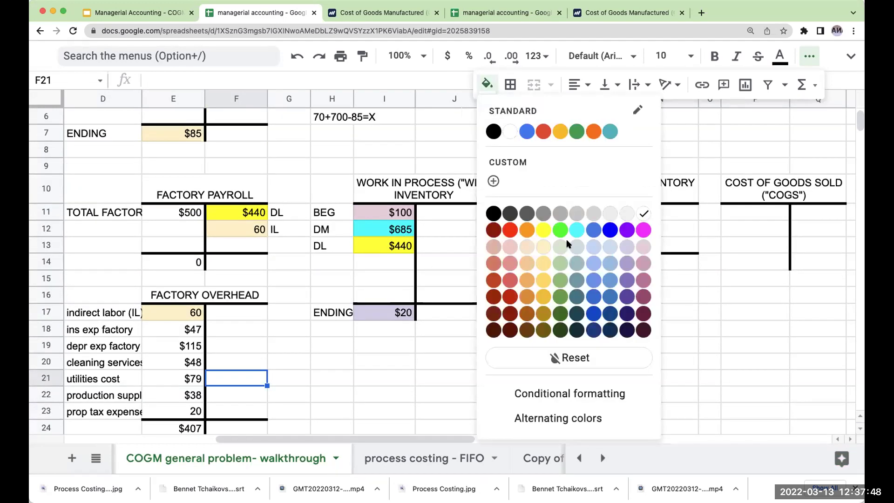
click(560, 229)
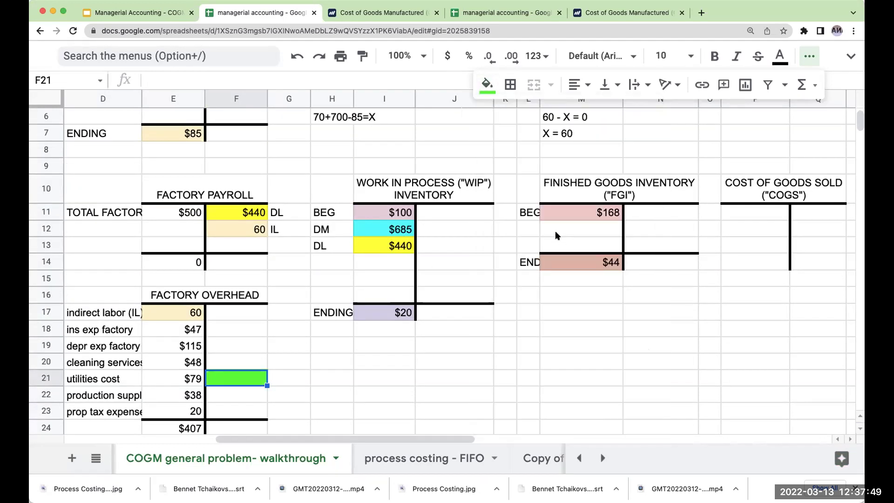
key(Down)
click(256, 382)
text(407)
key(Return)
key(Up)
scroll(287, 368, down, 1)
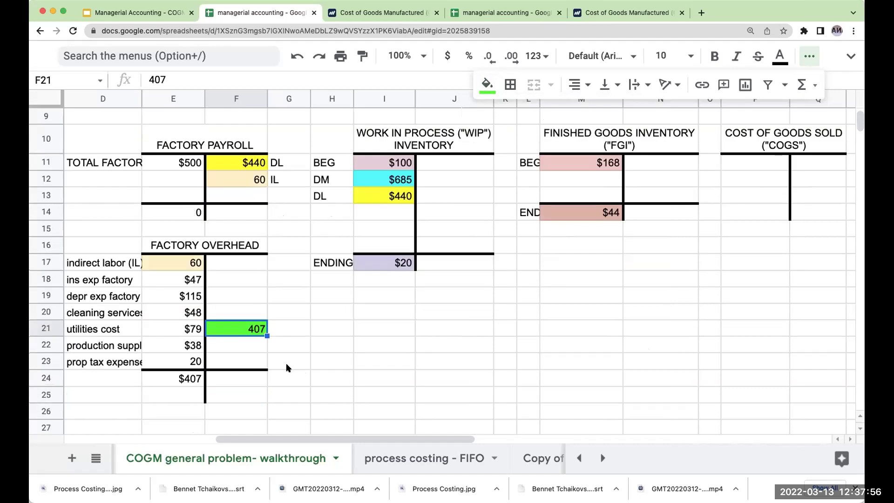
Step: Total the credit side in F24 with =+F21
click(188, 395)
click(231, 383)
text(+)
key(Up)
key(Up)
key(Up)
key(Return)
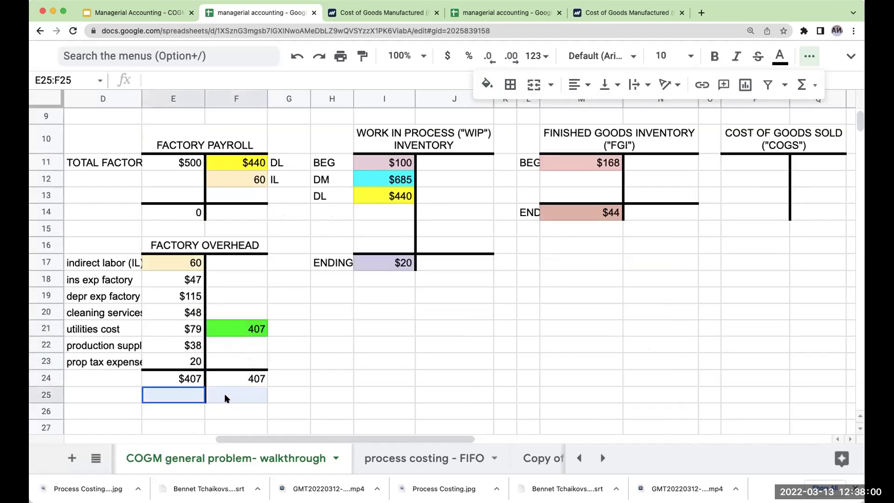
Step: Add a bottom border to E25:F25 and show a 0 balance in E25
drag(190, 397, 224, 395)
click(510, 86)
click(538, 137)
click(190, 401)
text(0)
key(Tab)
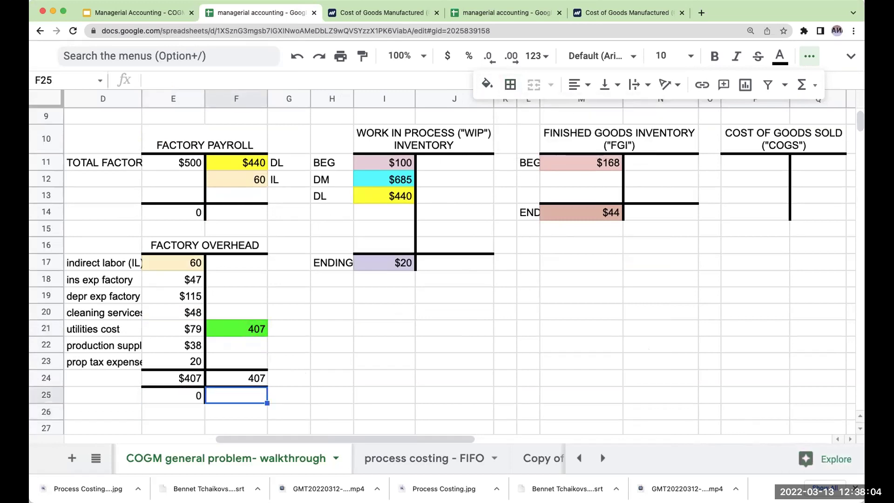
Step: Label the 407 credit FOH in G21
click(224, 326)
click(283, 332)
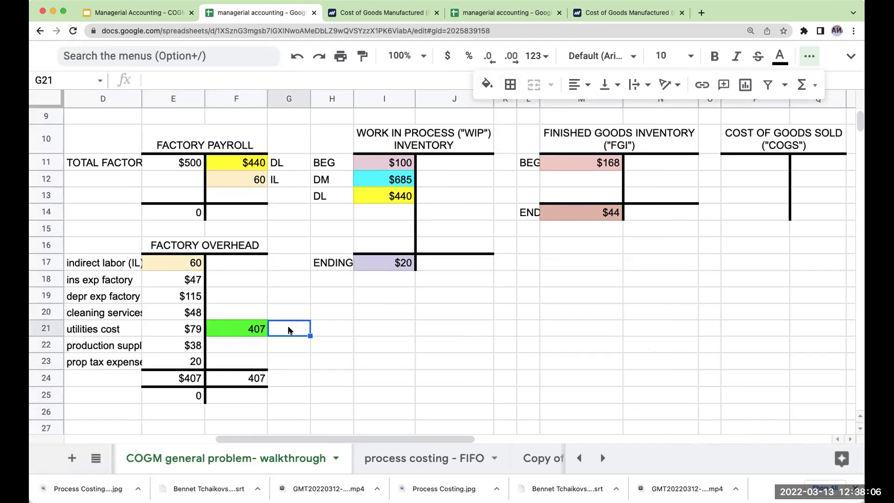
text(FOH)
key(Return)
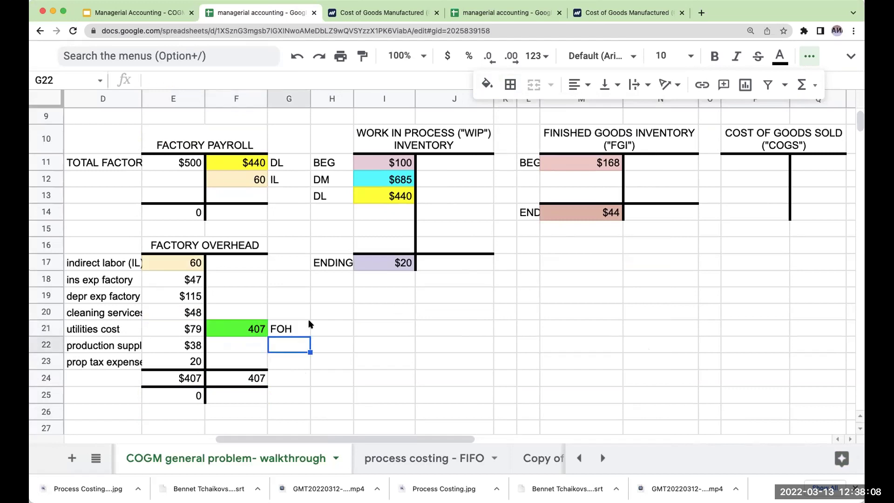
Step: Shade WIP debit cell I14 green and label H14 FOH
click(383, 213)
click(486, 83)
click(558, 228)
click(327, 212)
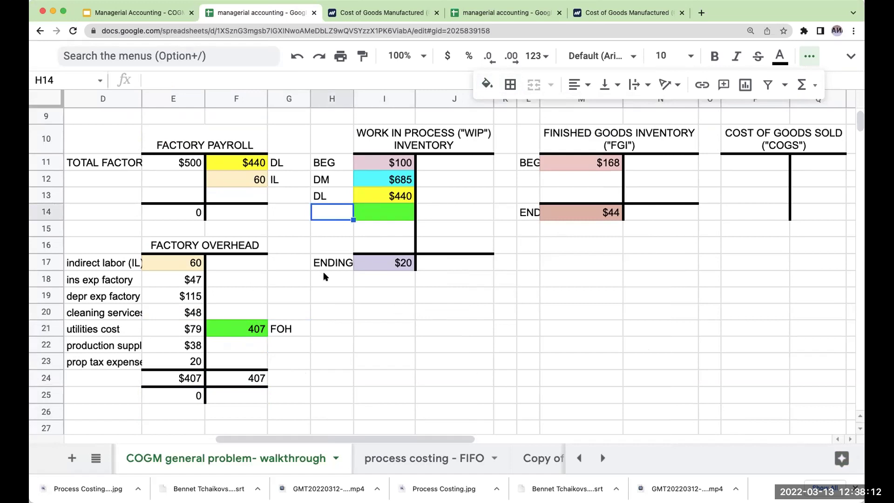
text(FOH)
key(Return)
Step: Link I14 to the overhead total with =+F21, showing 407
key(Up)
key(Right)
text(+)
key(Left)
key(Left)
key(Left)
key(Down)
key(Down)
key(Down)
key(Down)
key(Down)
key(Down)
key(Down)
key(Return)
scroll(510, 283, up, 3)
scroll(510, 279, up, 2)
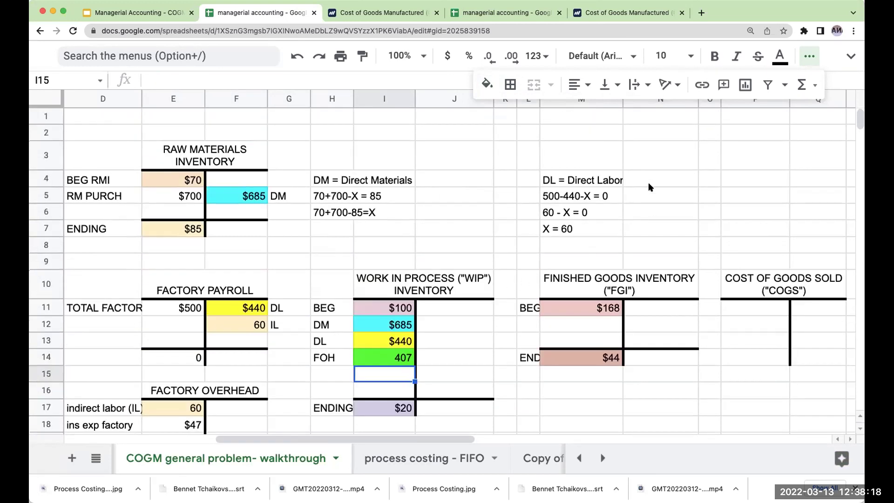
click(573, 160)
text(FOH = Factory Overh)
Step: Finish the note 'FOH = Factory Overhead' in M3 and shade WIP credit cell J14 orange
key(BackSpace)
text(head)
key(Return)
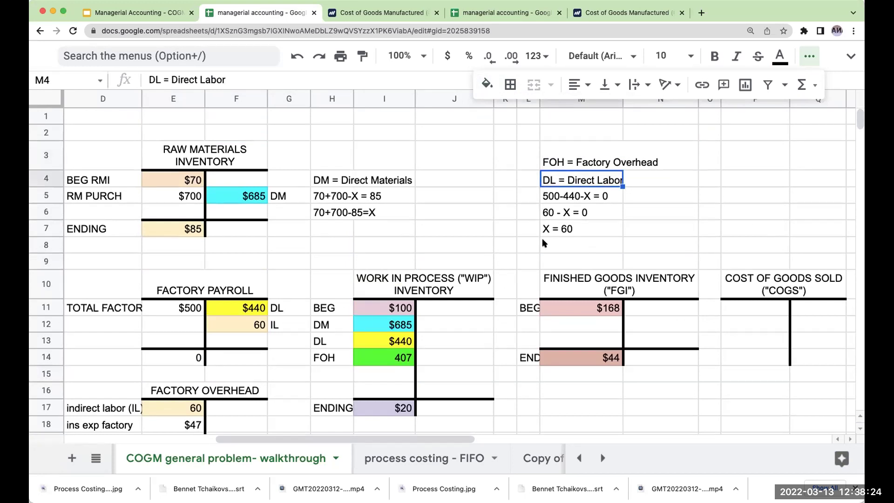
scroll(467, 259, down, 3)
click(450, 243)
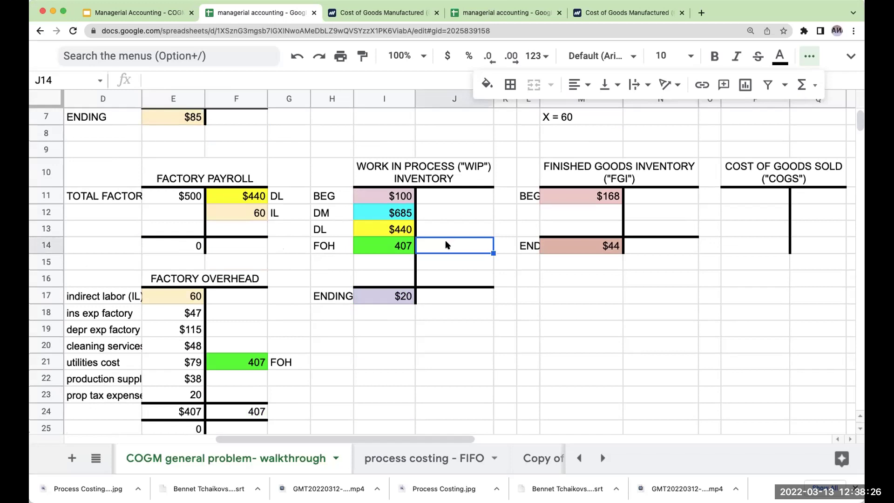
click(487, 84)
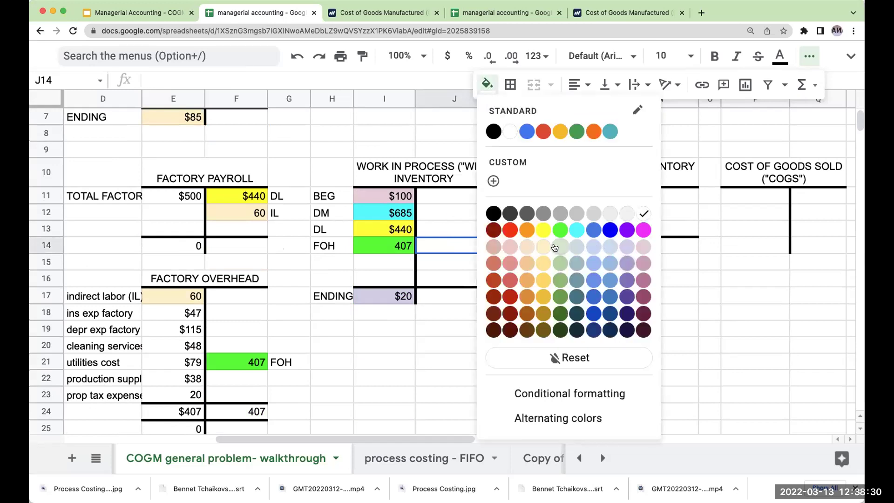
click(526, 231)
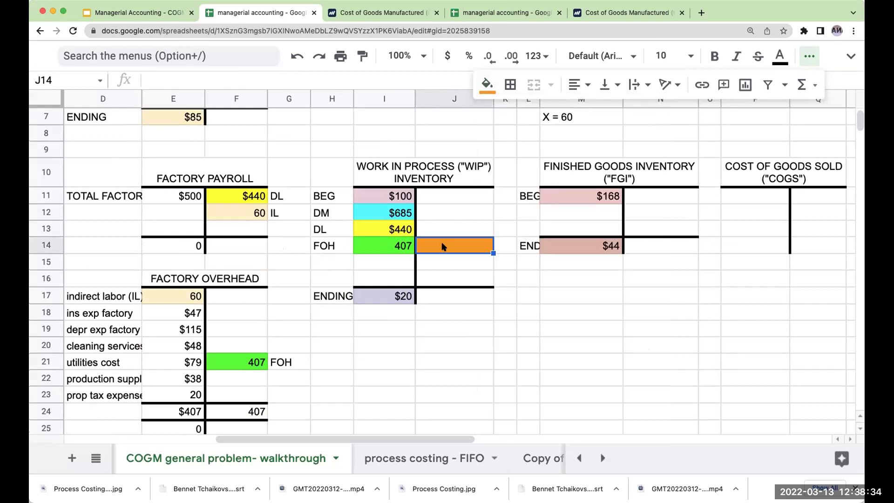
click(441, 263)
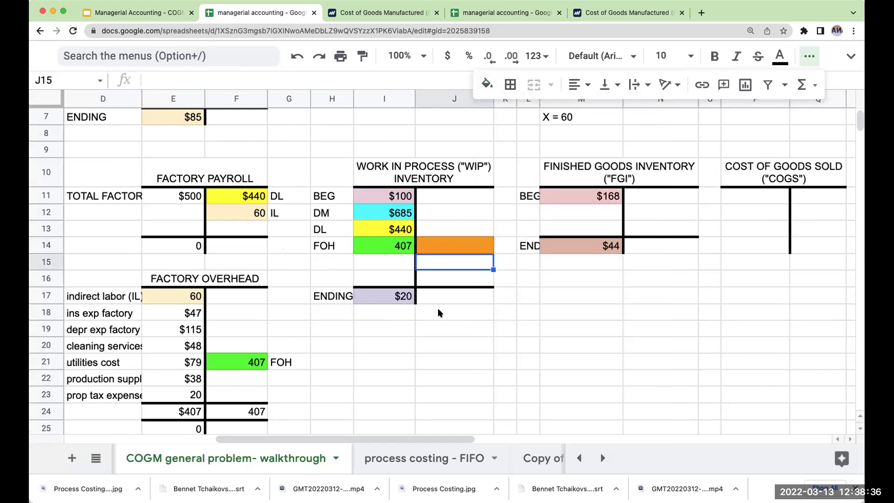
text(COGM)
Step: Label J15 COGM and move to I19 for the equation 100+685+440+407-Z = 20
key(Return)
key(Return)
key(Down)
key(Down)
key(Left)
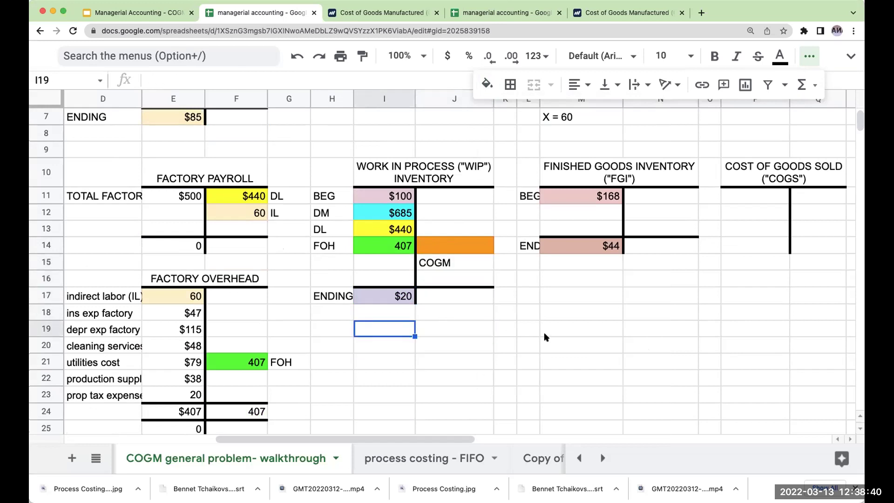
text(100)
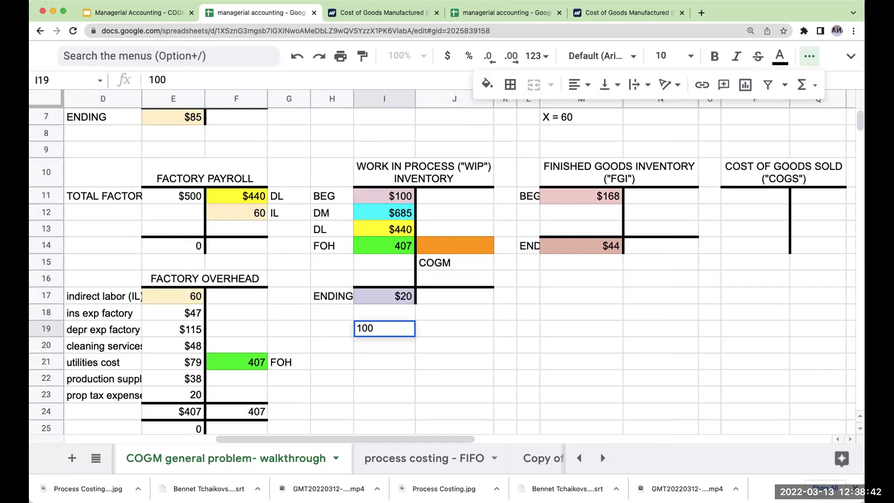
text(+685+)
text(440+407-Z = )
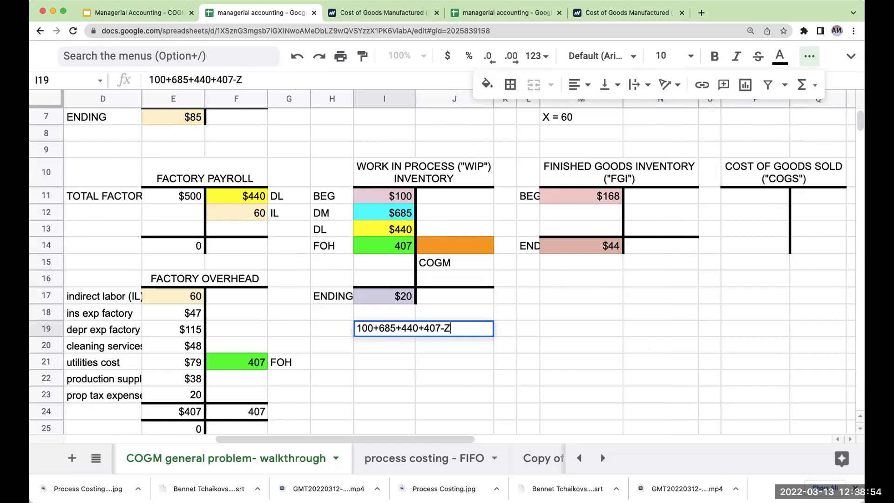
text(20)
Step: Commit the equation, then compute COGM $1,612 in J14 as =I11+I12+I13+I14-I17
key(Return)
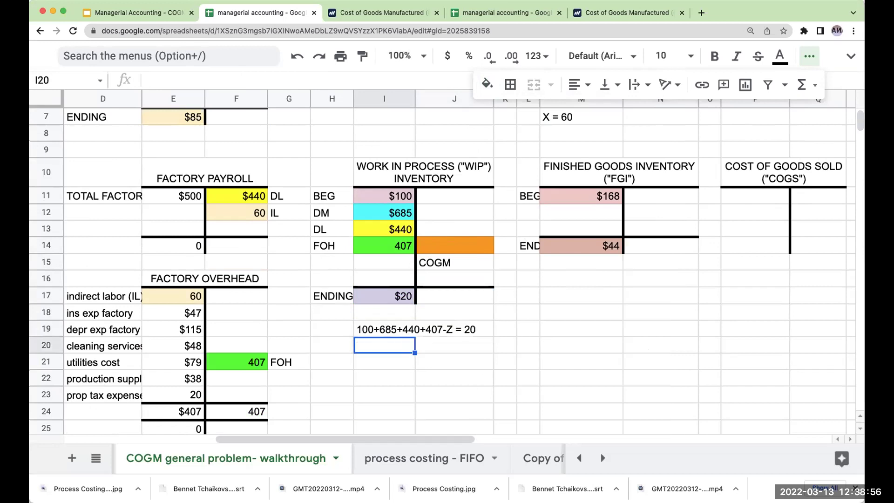
key(Up)
key(Right)
key(Up)
key(Up)
key(Up)
key(Up)
text(+)
key(Left)
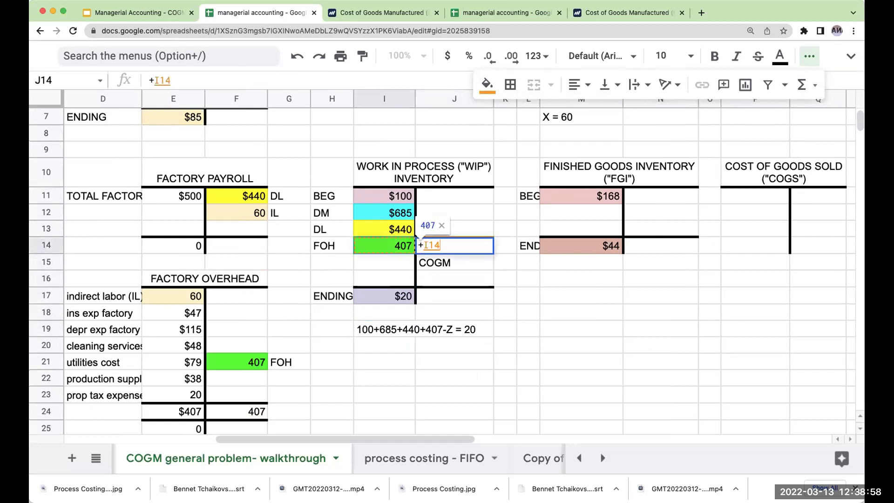
key(Up)
key(Up)
key(Up)
text(+)
key(Left)
key(Up)
key(Up)
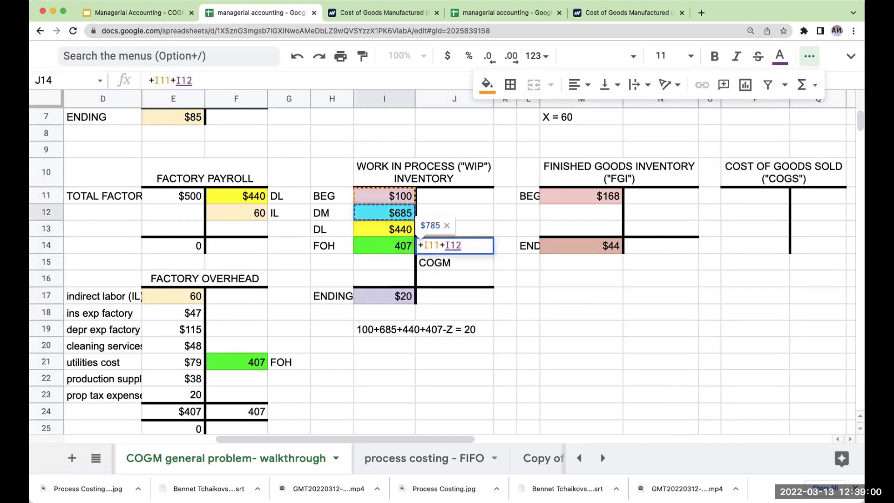
text(+)
key(Left)
key(Up)
text(+)
key(Left)
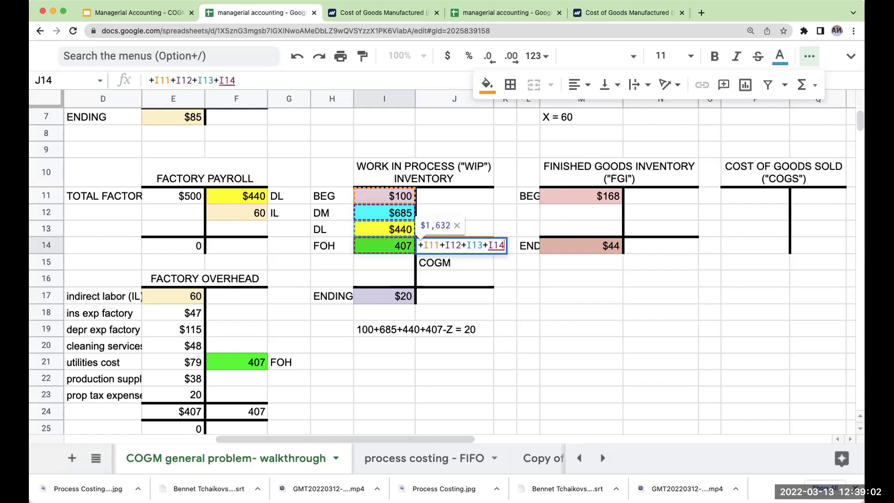
text(-)
key(Down)
key(Down)
key(Down)
key(Return)
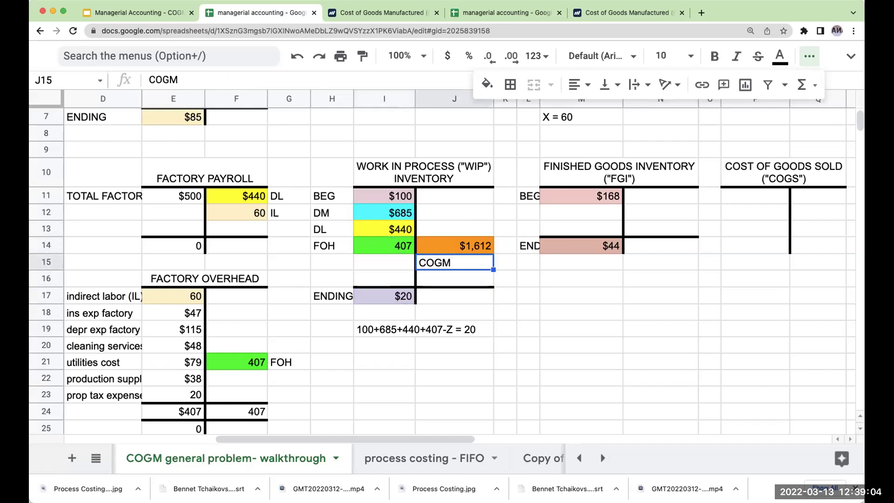
key(Down)
key(Down)
key(Down)
key(Down)
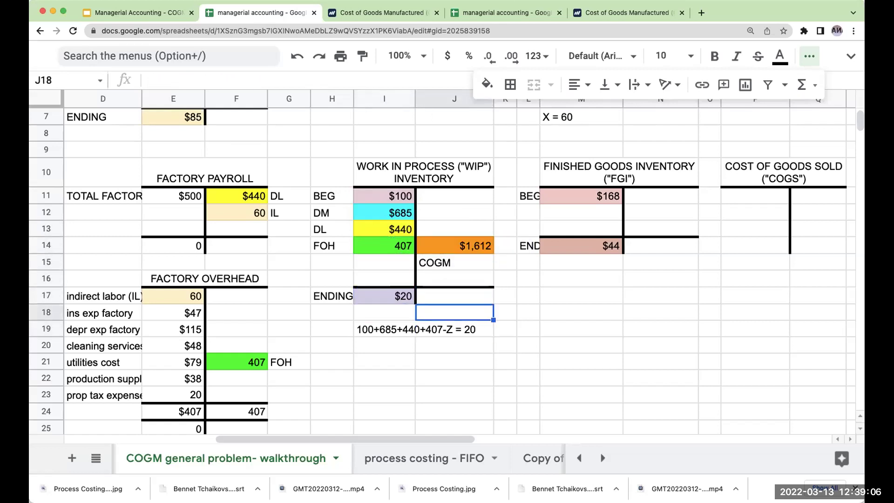
Step: Add a check in I18, =I11+I12+I13+I14-J14, returning the $20 ending balance
key(Left)
key(Up)
text(+)
key(Up)
key(Up)
key(Up)
key(Up)
key(Up)
key(Up)
text(+)
key(Up)
key(Up)
key(Up)
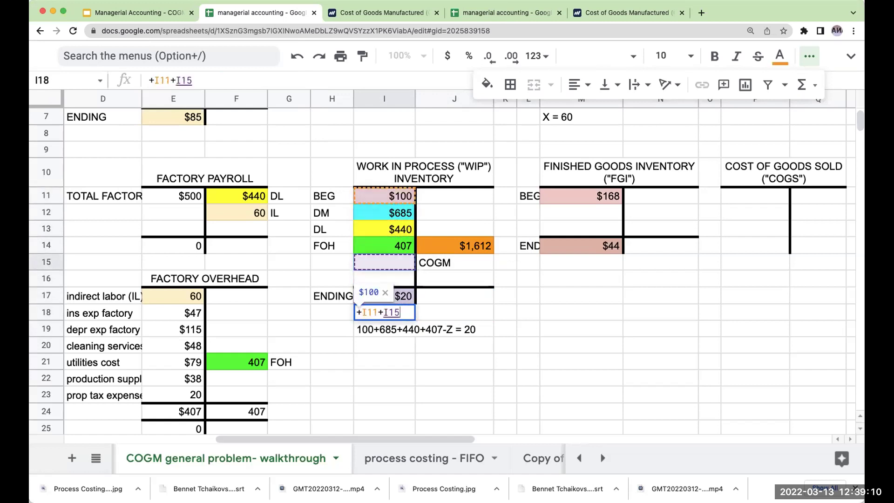
key(Up)
key(Up)
key(Up)
text(+)
key(Up)
key(Up)
key(Up)
key(Up)
key(Up)
text(+)
key(Up)
key(Up)
key(Up)
key(Up)
text(-)
key(Right)
key(Up)
key(Up)
key(Up)
key(Up)
key(Return)
key(Up)
click(455, 251)
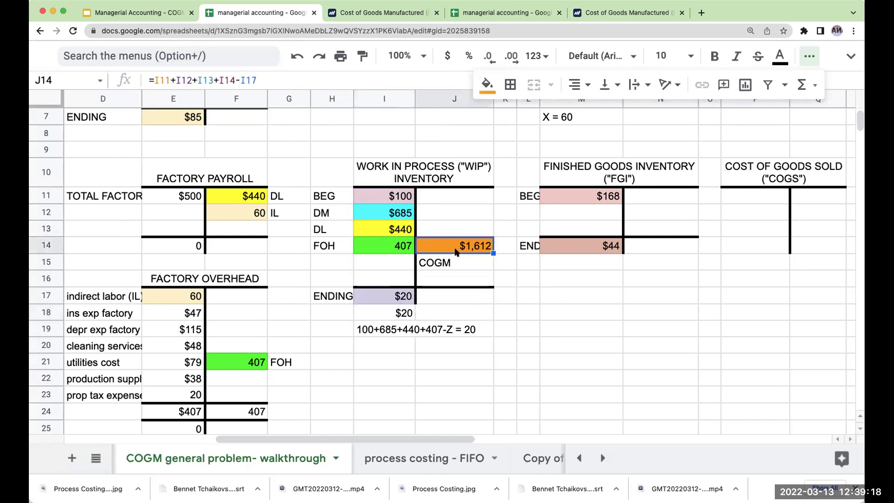
Step: Shade FGI debit cell M12 orange and link it to WIP's $1,612 COGM
click(559, 213)
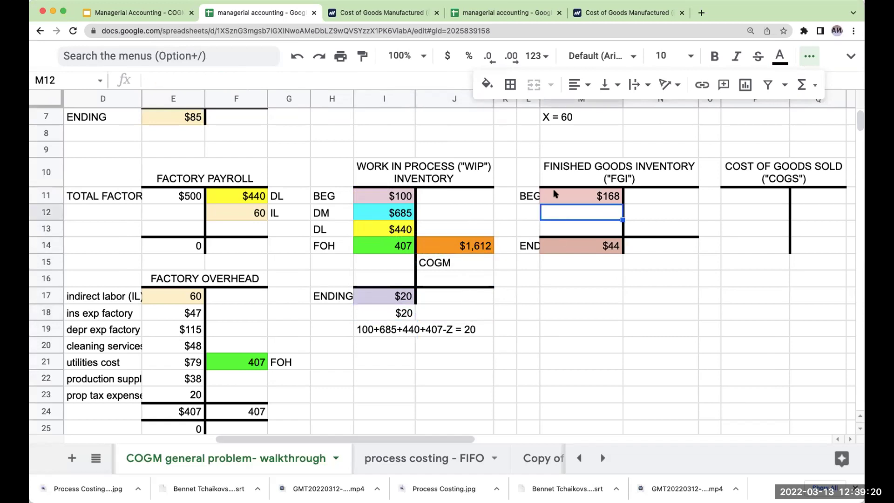
click(486, 84)
click(526, 230)
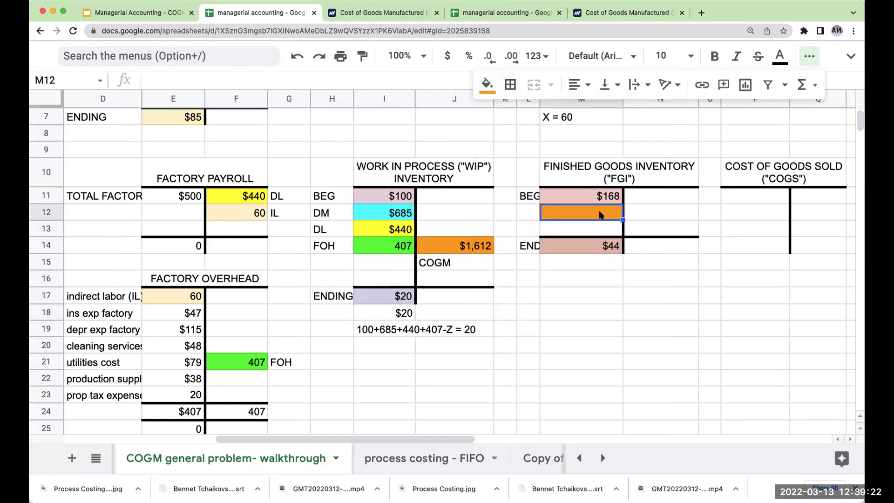
text(+)
key(Down)
key(Left)
key(Down)
key(Left)
key(Left)
key(Return)
Step: Label L12 COGM and widen column L so BEG, COGM and ENDING read in full
key(Up)
key(Left)
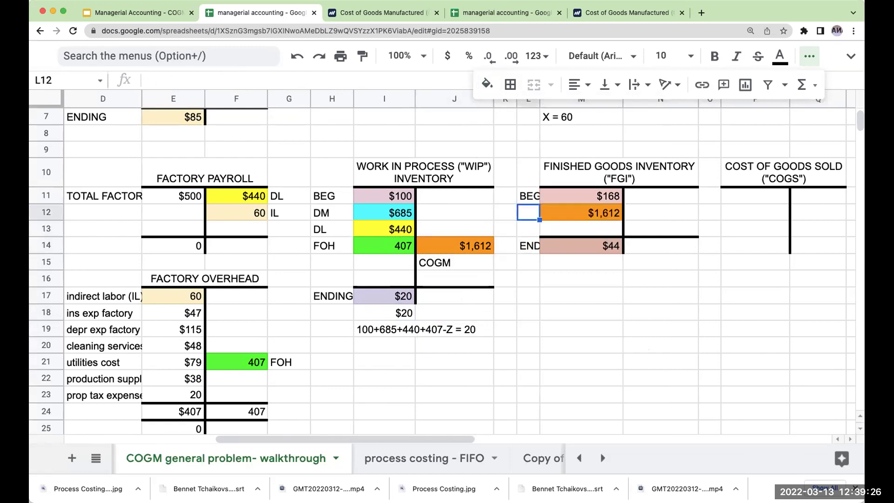
text(COGM)
key(Return)
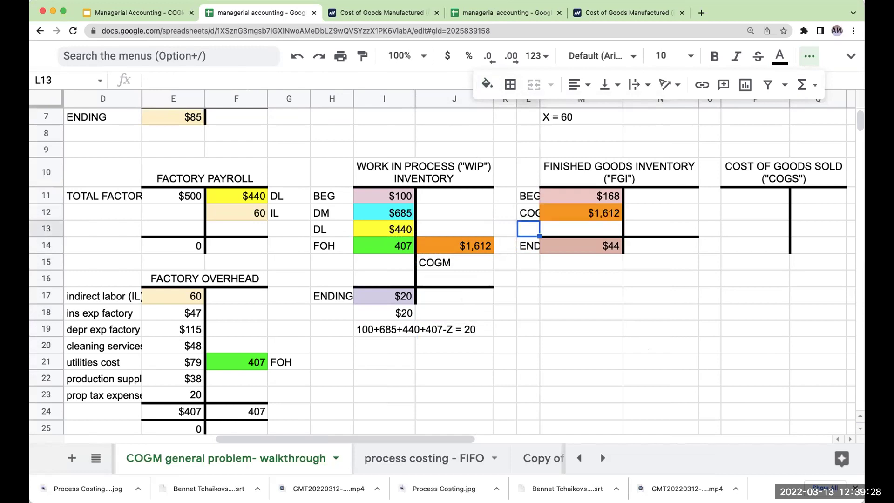
drag(539, 98, 570, 99)
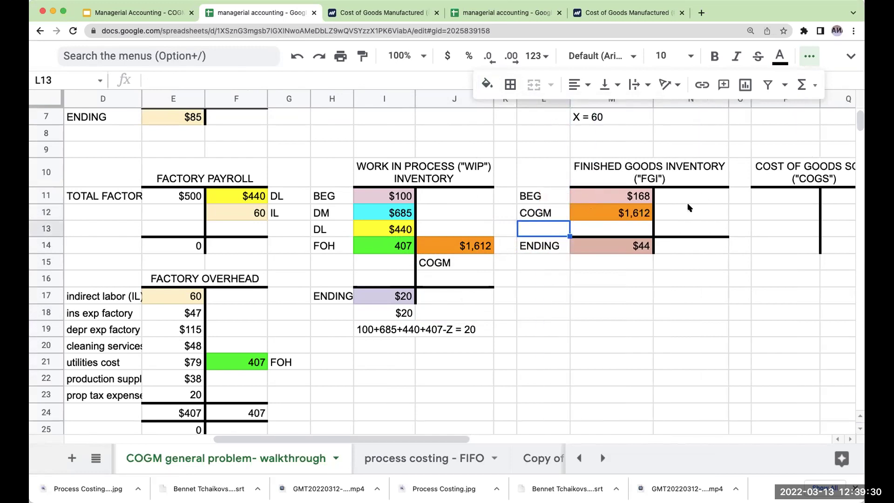
Step: Review the formulas behind FGI's COGM and ending amounts, then select N12
click(684, 214)
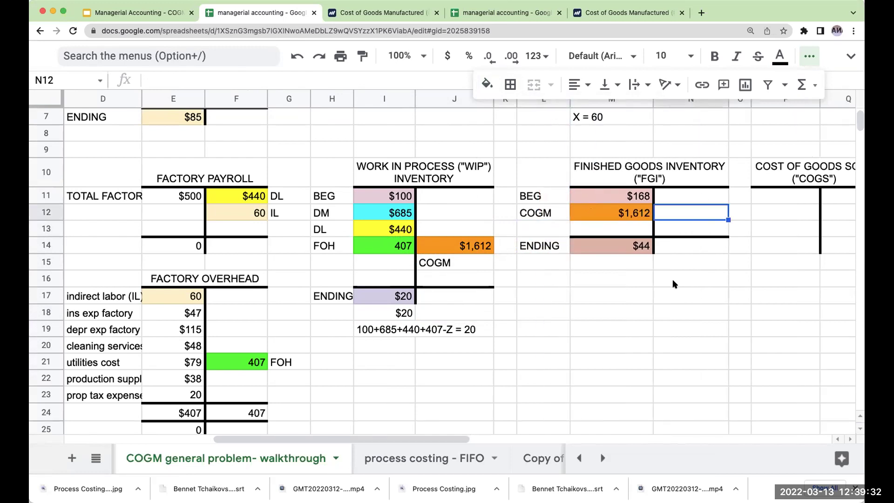
scroll(617, 323, up, 3)
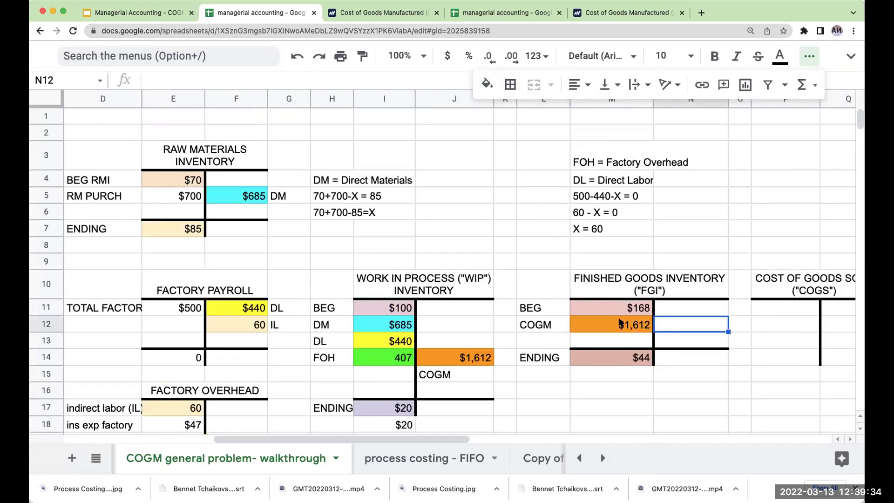
click(624, 311)
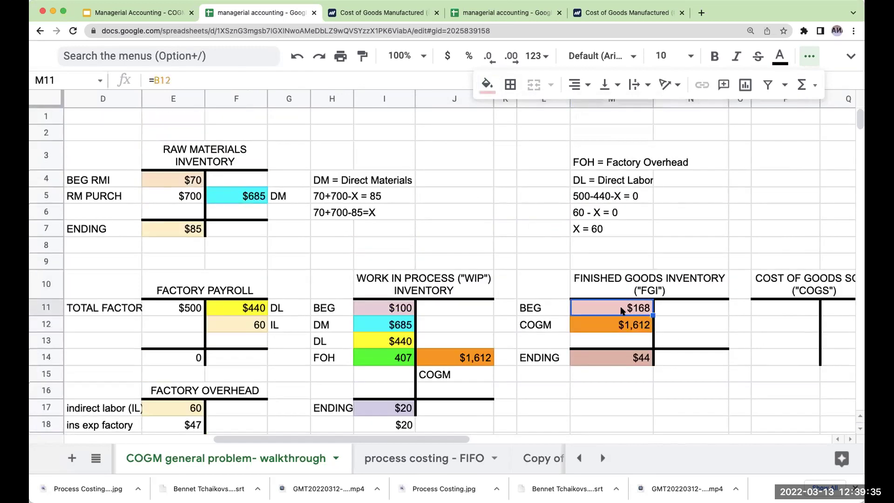
click(624, 362)
click(687, 325)
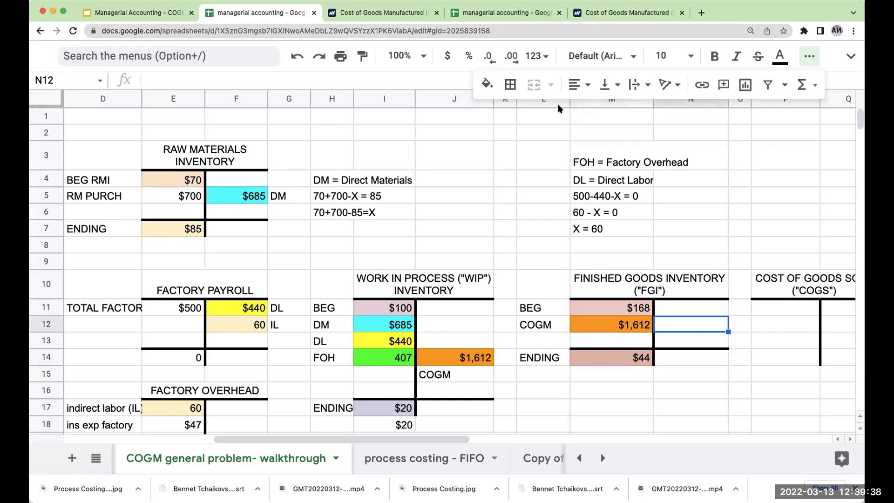
click(487, 84)
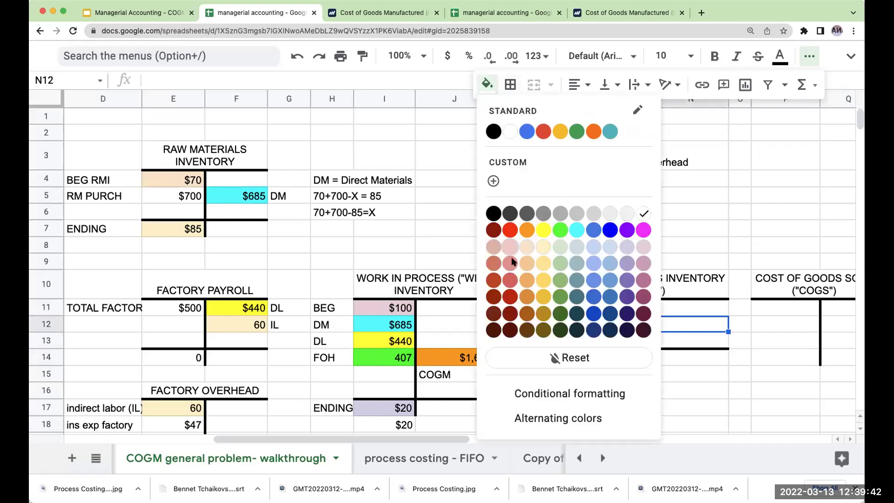
Step: Shade FGI credit cell N12 and COGS entry cell P12 light green
click(562, 280)
click(775, 325)
click(488, 85)
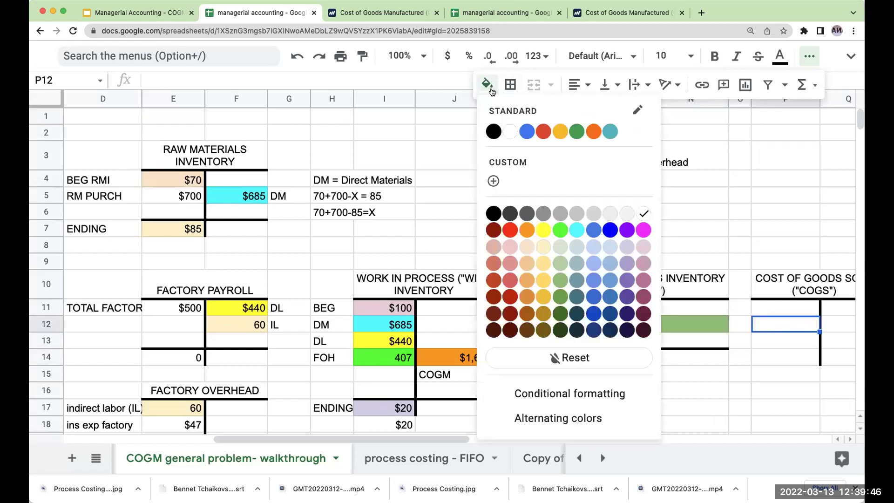
click(558, 281)
Step: Move to the cell below the FGI account for the 168+1612- equation
click(739, 341)
click(706, 375)
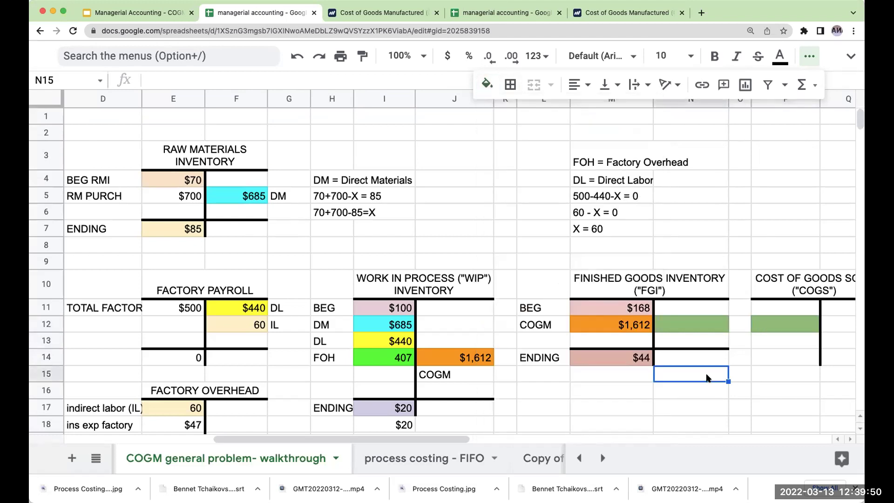
key(Down)
key(Left)
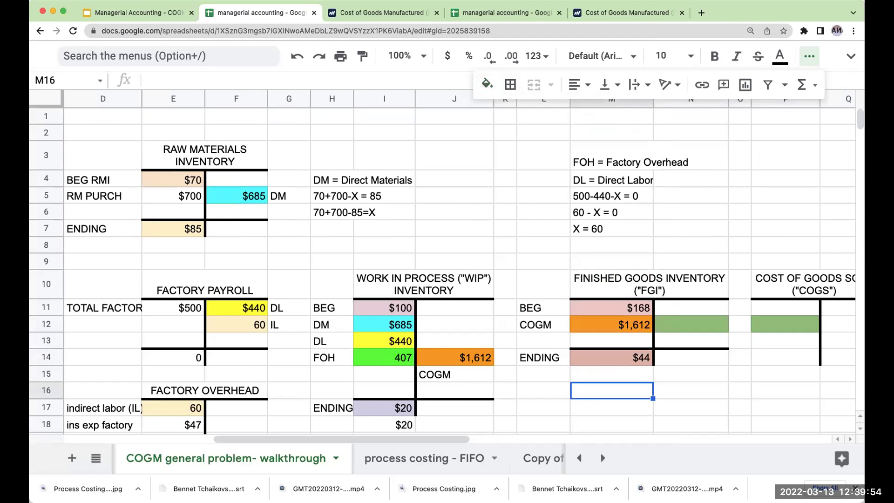
text(168)
text(+1612-)
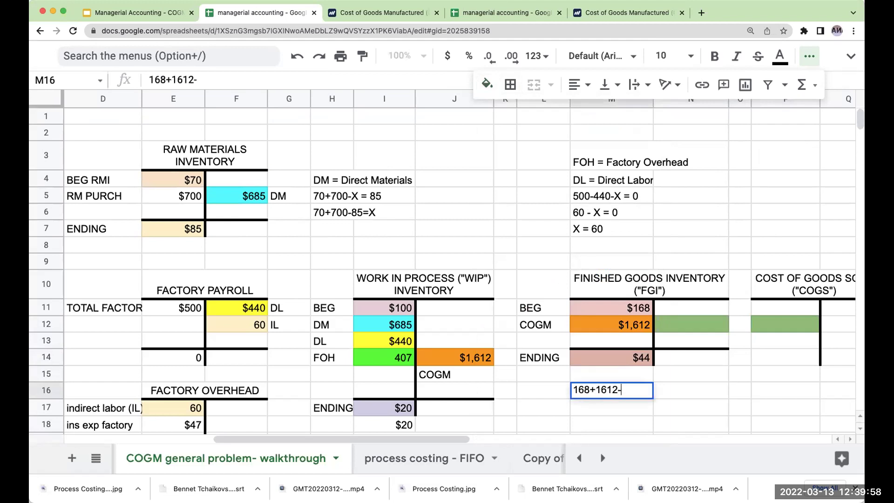
text(AA)
text($4)
Step: Commit the note 168+1612-AA = 44 and compute COGS $1,736 in N12 as =M11+M12-M14
key(BackSpace)
key(BackSpace)
text(44)
key(Return)
key(Right)
key(Up)
key(Up)
key(Up)
key(Up)
text(+)
key(Left)
key(Up)
text(+)
key(Left)
text(-)
key(Down)
key(Down)
key(Left)
key(Return)
Step: Carry COGS to the debit side with =N12 in P12
key(Up)
key(Right)
key(Right)
text(+)
key(Left)
key(Left)
key(Return)
Step: Verify ending FGI of $44 in M15 with =M11+M12-N12
key(Left)
key(Up)
key(Up)
key(Left)
key(Down)
key(Down)
key(Down)
key(Down)
key(Left)
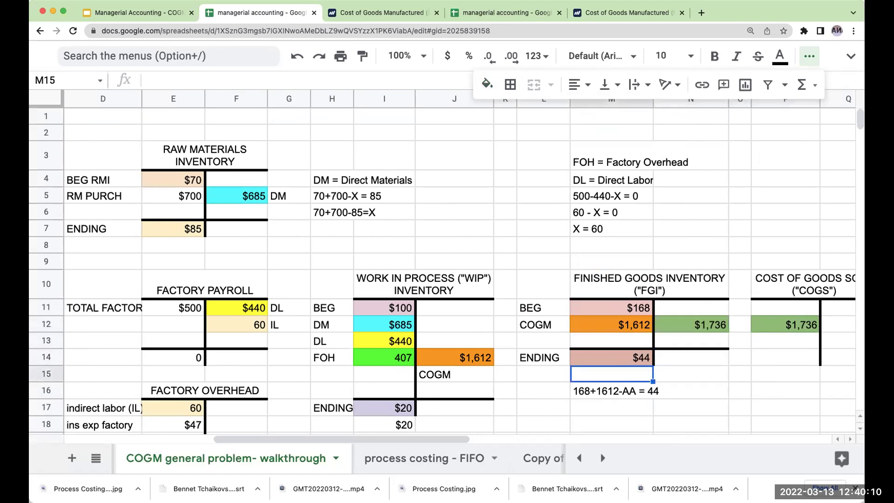
text(+)
key(Up)
key(Up)
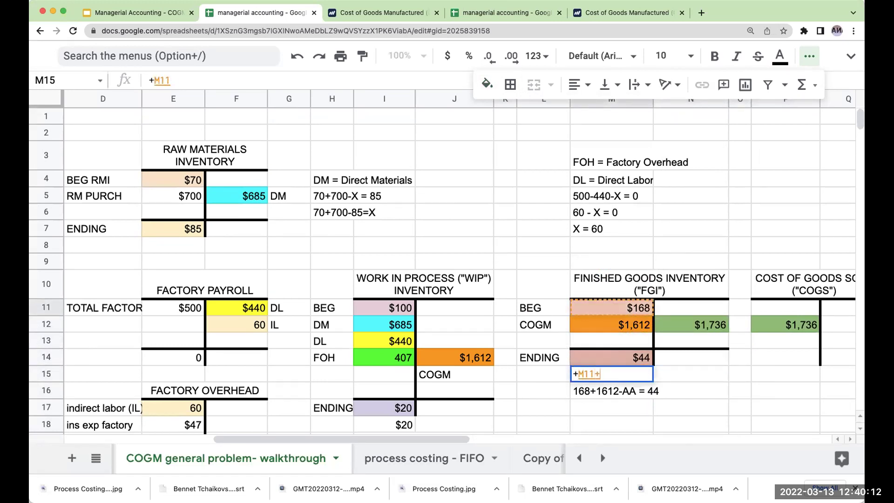
key(Up)
key(Up)
text(+)
key(Up)
key(Up)
key(Up)
text(-)
key(Up)
key(Right)
key(Up)
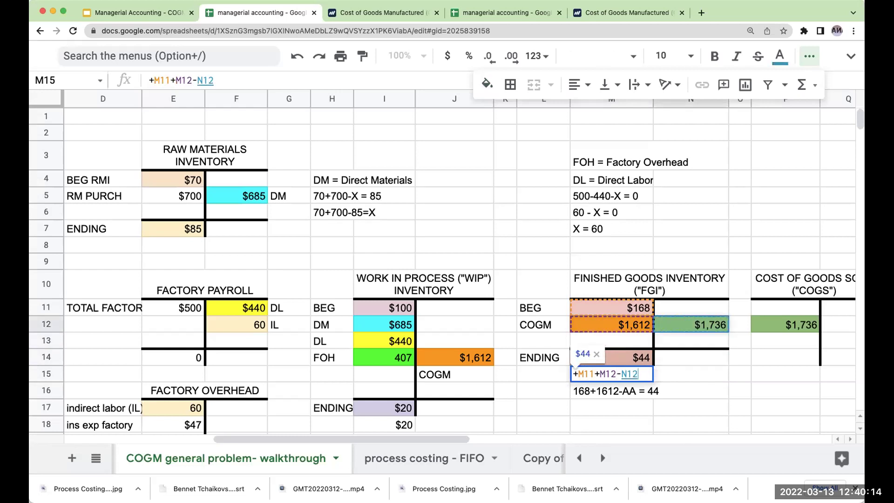
key(Return)
key(Up)
key(Left)
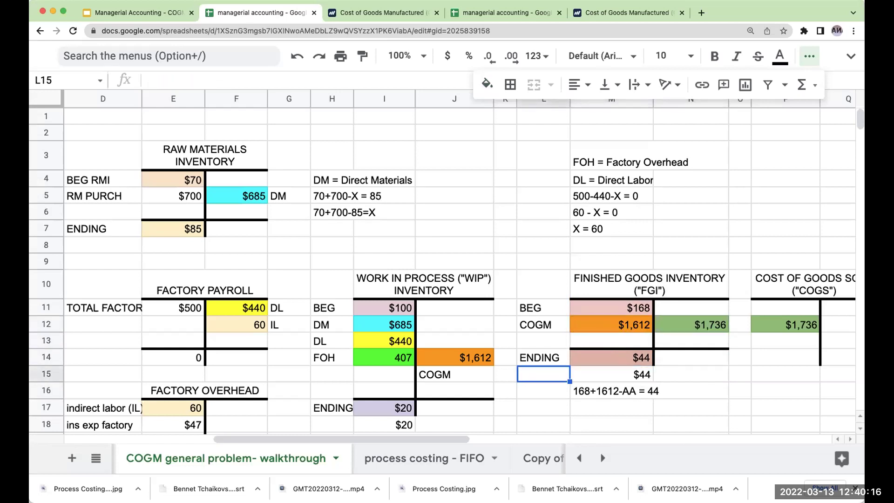
key(Right)
key(Right)
key(Right)
key(Right)
key(Right)
key(Up)
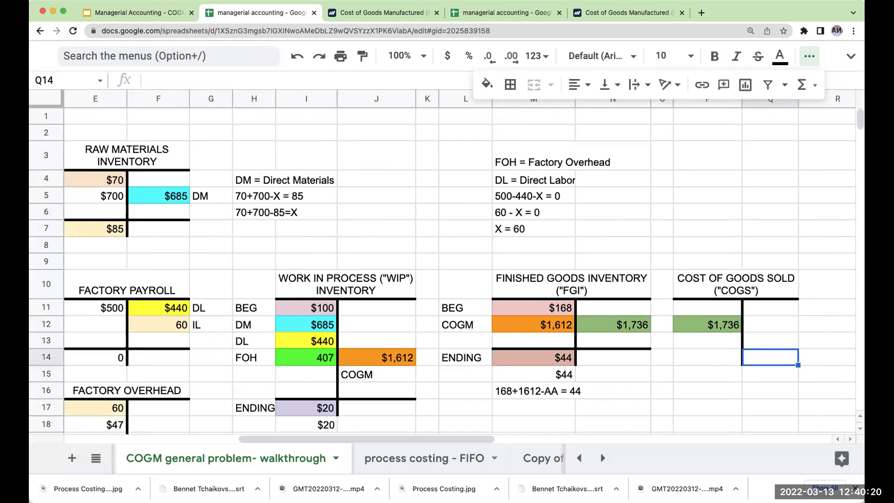
Step: Answer the COGM question by referencing the $1,612 total from the WIP T-account
key(Left)
key(Left)
key(Left)
key(Left)
key(Left)
key(Left)
key(Left)
key(Left)
key(Left)
key(Left)
key(Left)
key(Left)
scroll(404, 322, down, 2)
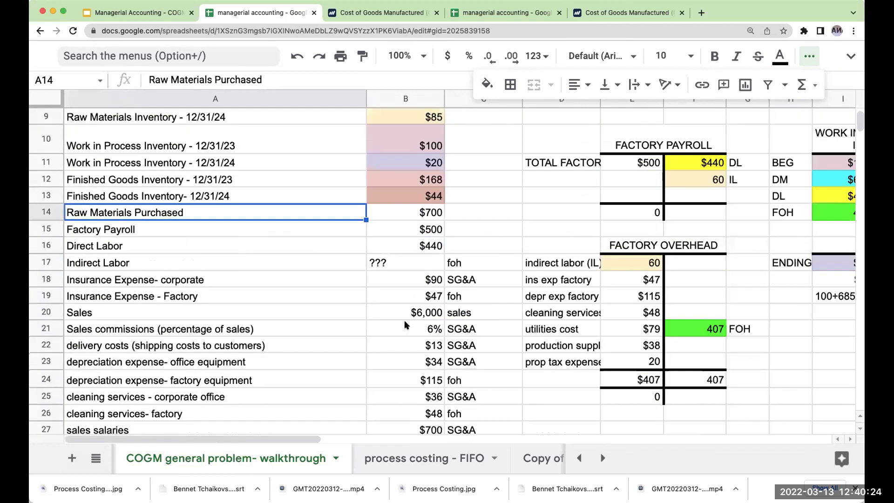
scroll(404, 324, down, 6)
click(495, 332)
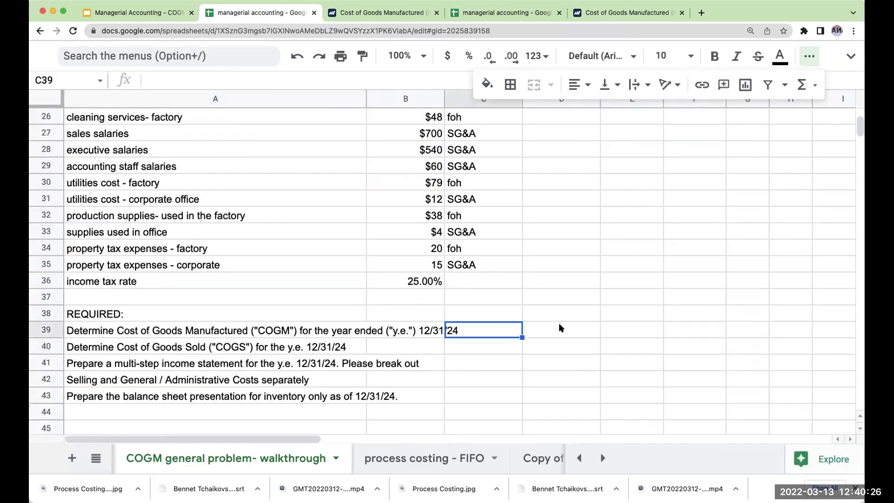
click(556, 325)
text(+)
scroll(552, 286, up, 7)
drag(369, 438, 519, 439)
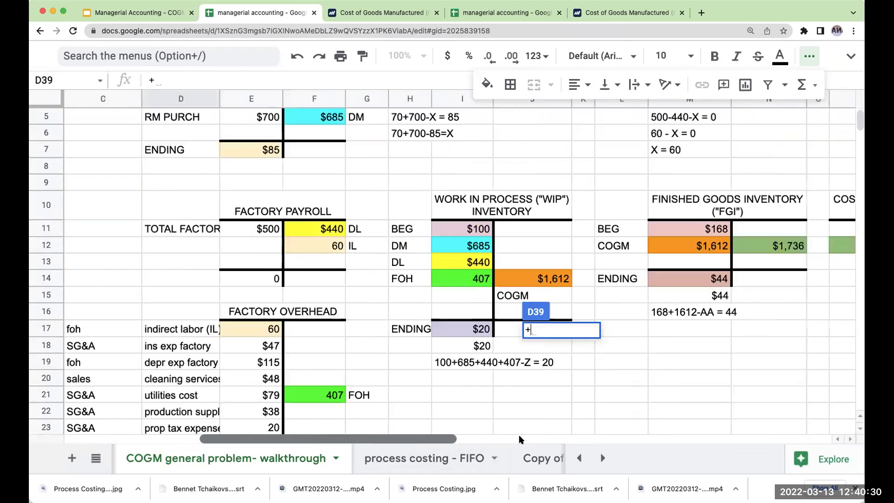
click(259, 283)
key(Return)
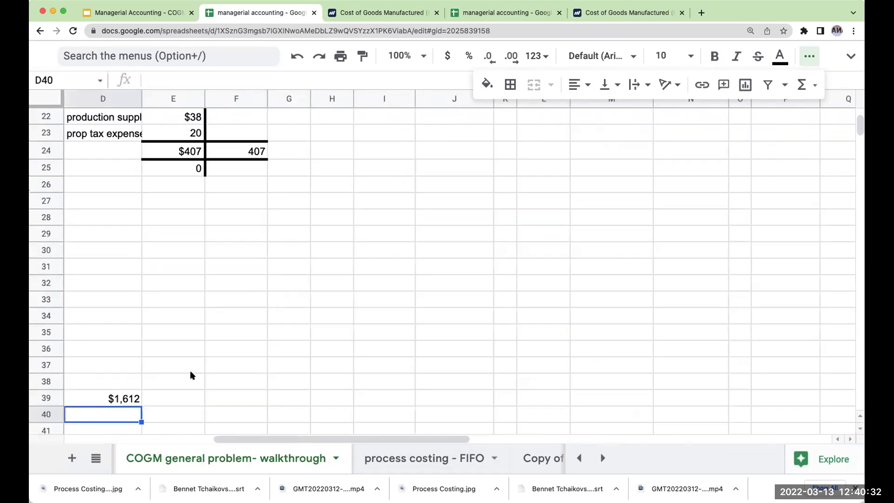
text(+)
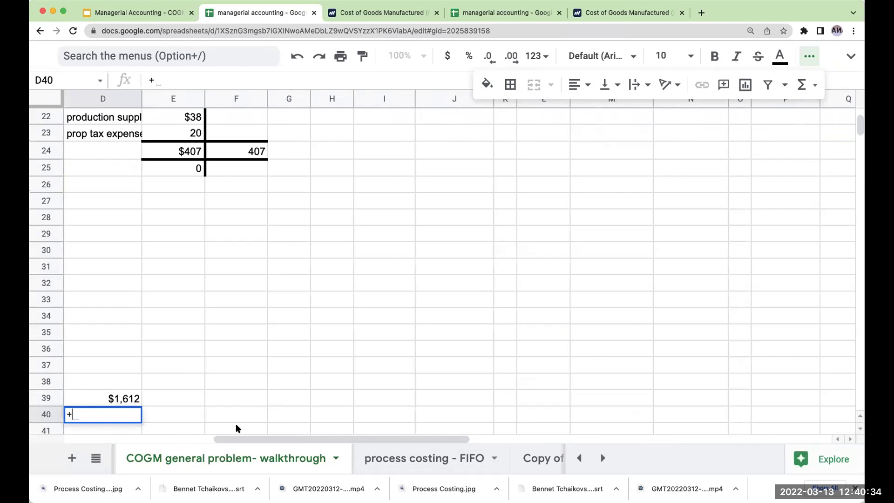
scroll(491, 322, up, 4)
Step: Answer the COGS question by referencing the $1,736 amount from the FGI T-account
click(777, 184)
key(Return)
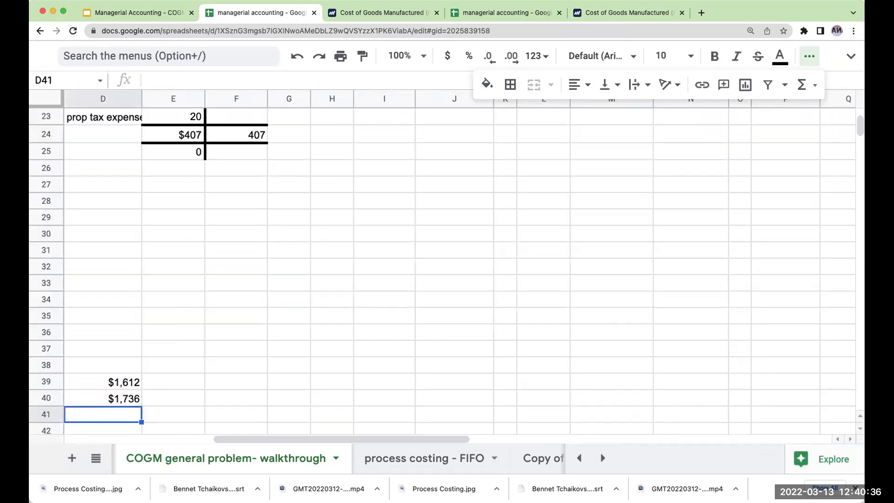
scroll(330, 385, left, 5)
scroll(330, 384, left, 3)
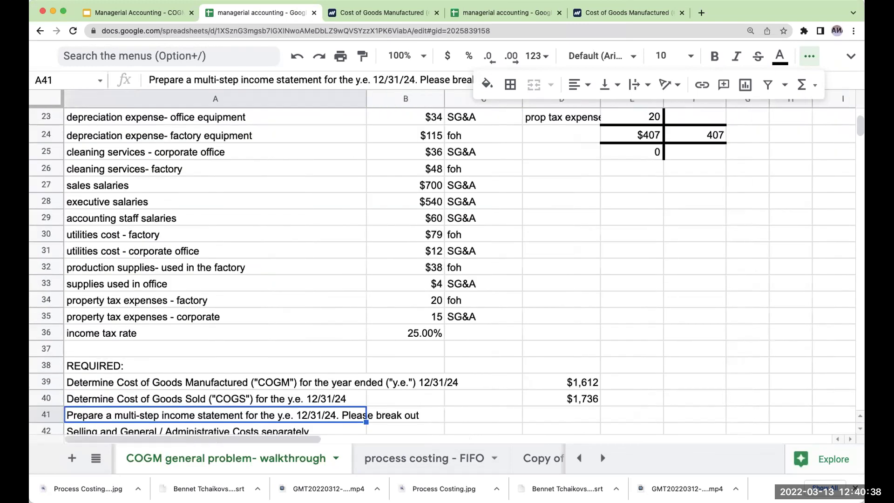
key(Down)
key(Down)
key(Down)
key(Up)
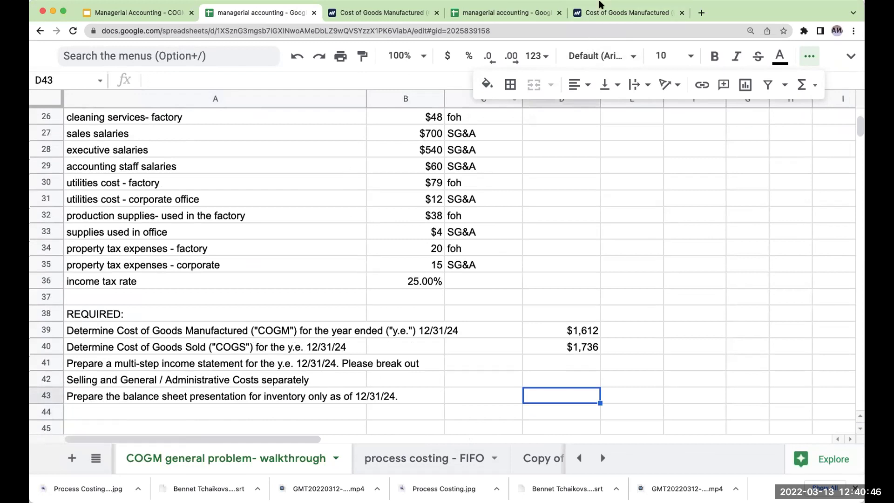
Step: Show the Thank you slide in the Managerial Accounting - COGM deck
click(131, 14)
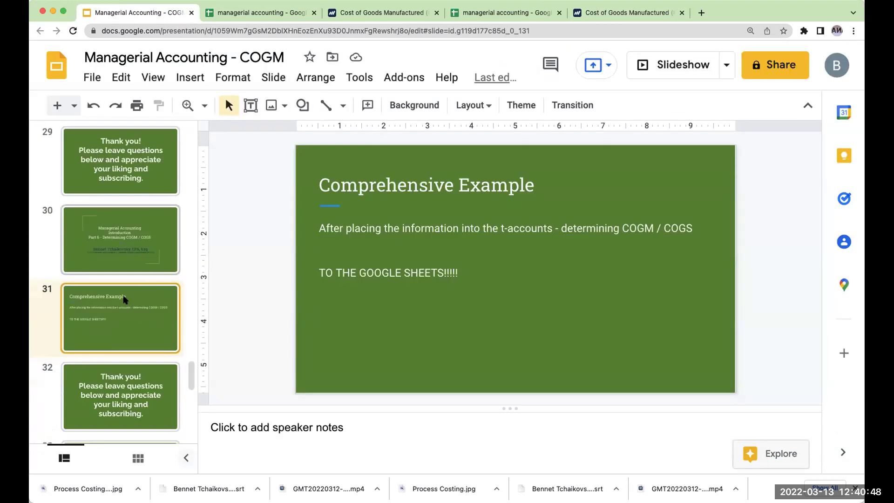
click(120, 370)
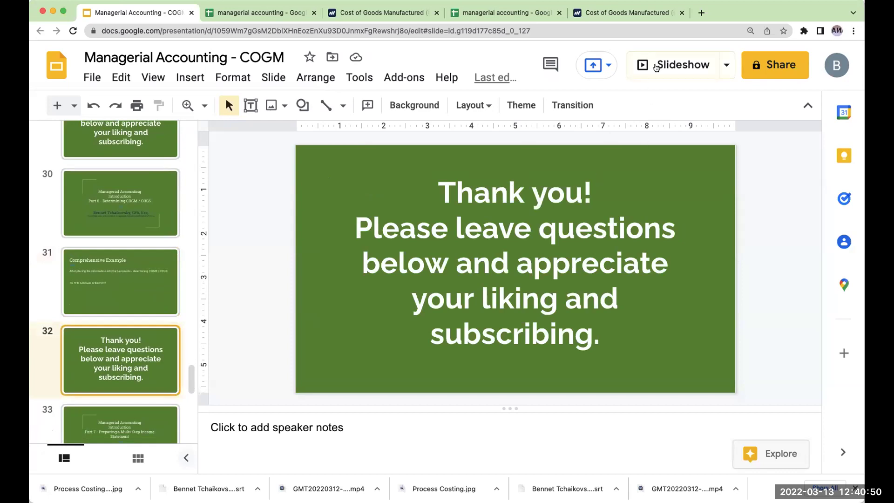